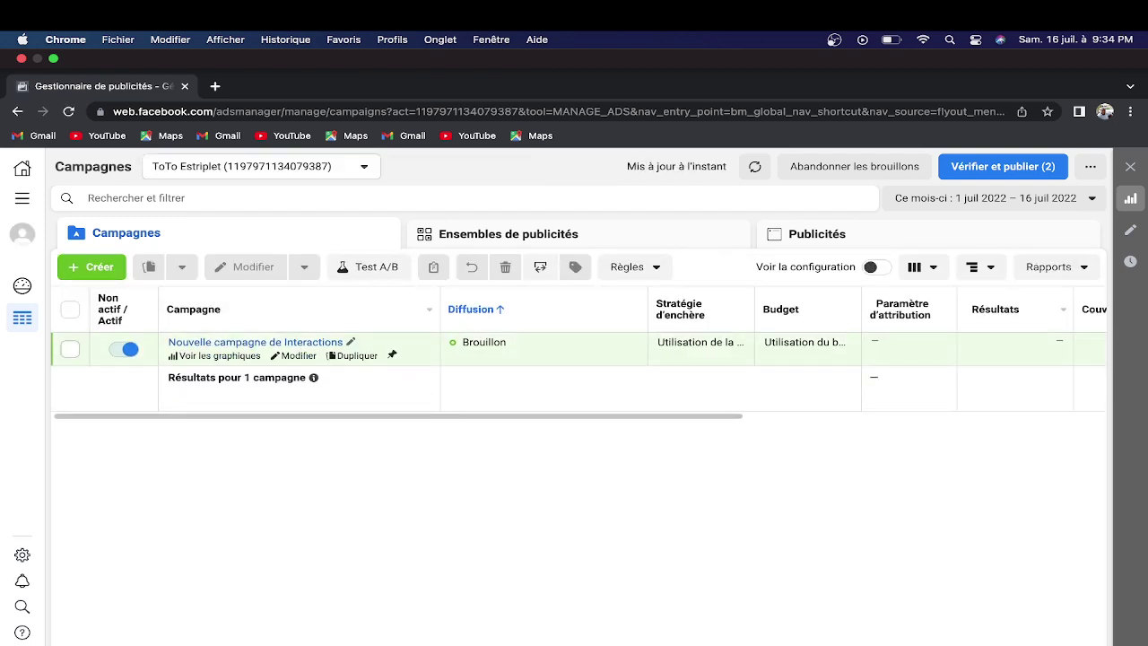
# Step: Delete the draft campaign "Nouvelle campagne de Interactions" and confirm the deletion
pyautogui.click(70, 349)
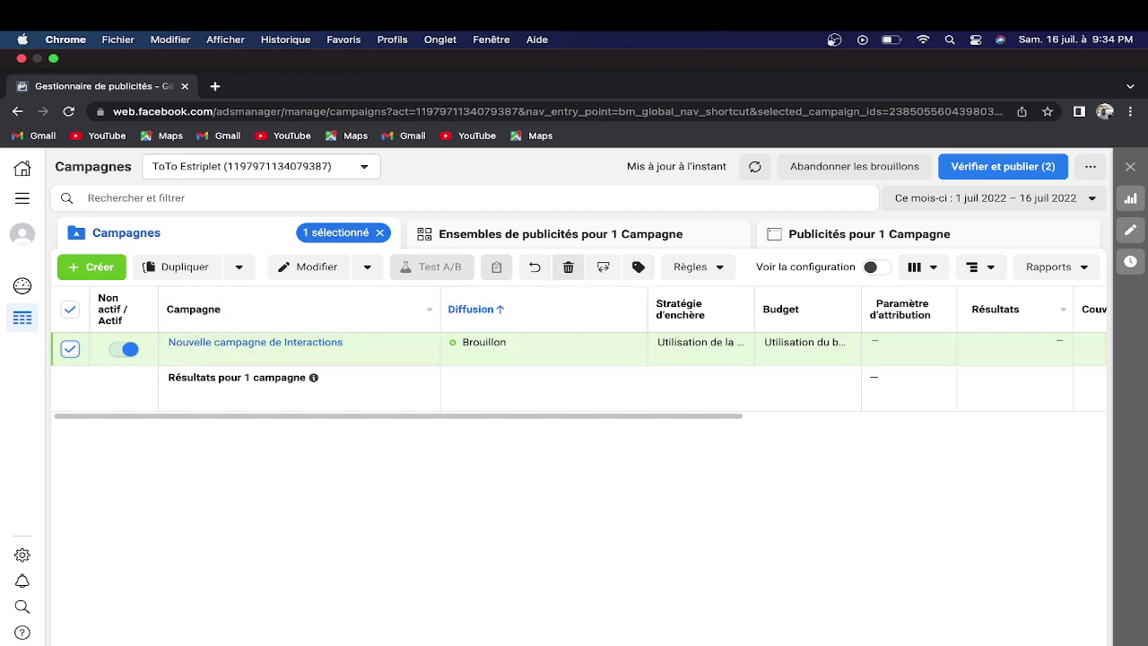
pyautogui.click(568, 267)
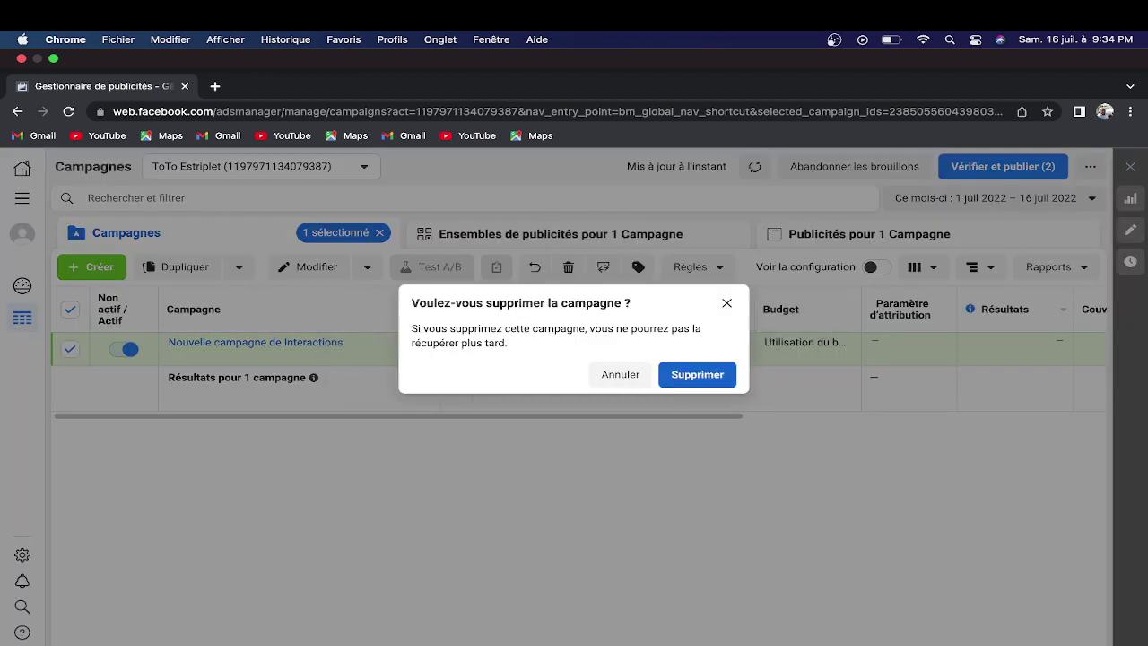
pyautogui.press('Return')
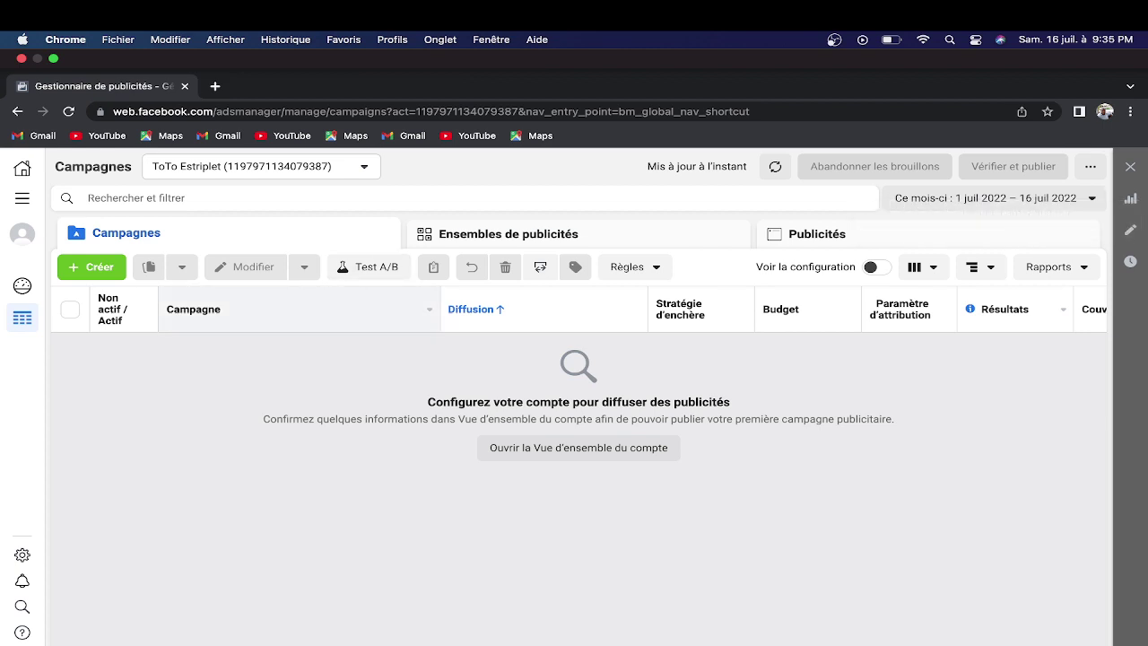
# Step: Sort the campaign table by Campagne and again by Diffusion
pyautogui.click(192, 309)
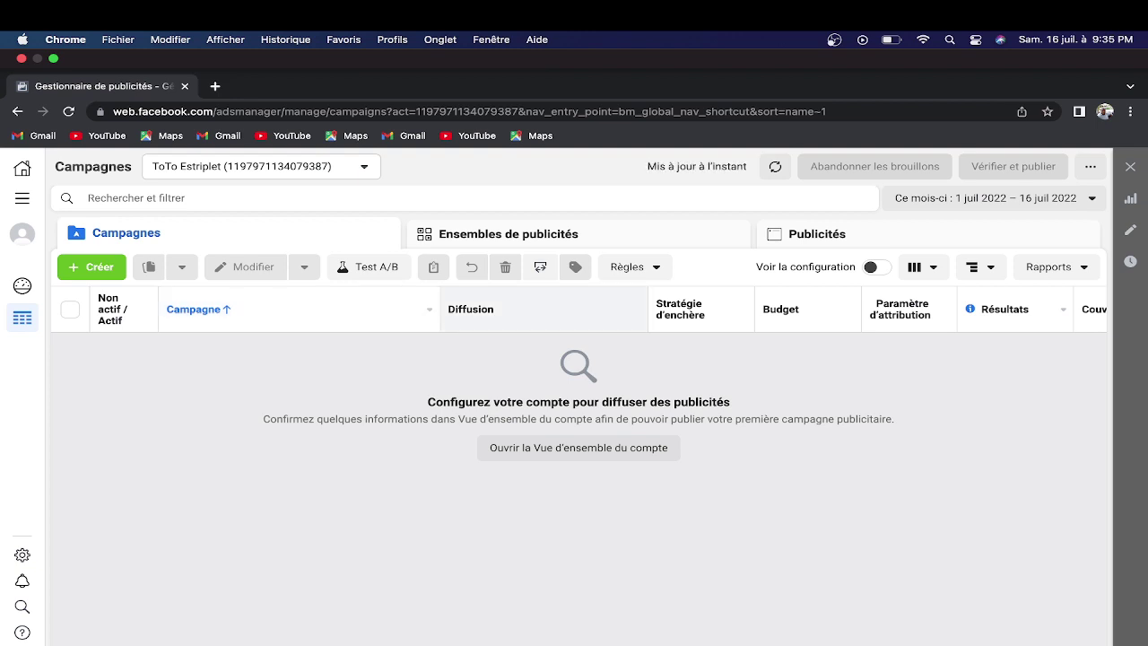
pyautogui.click(471, 309)
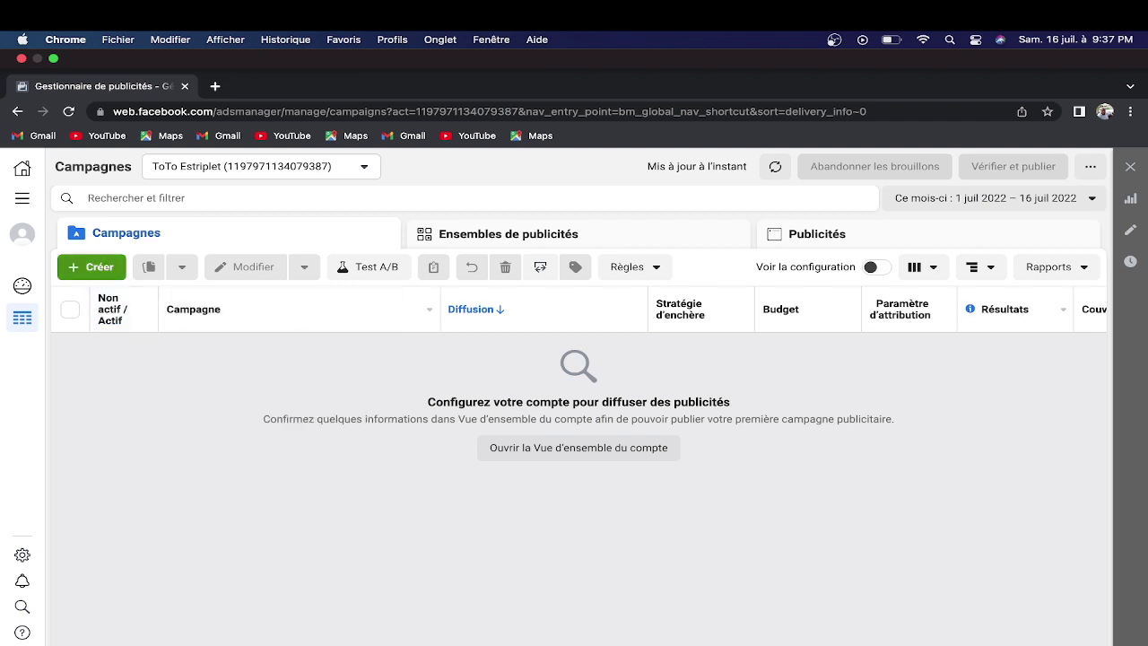
# Step: Create a new campaign with the Interactions objective, dismissing the notice about the six simplified objectives
pyautogui.click(91, 267)
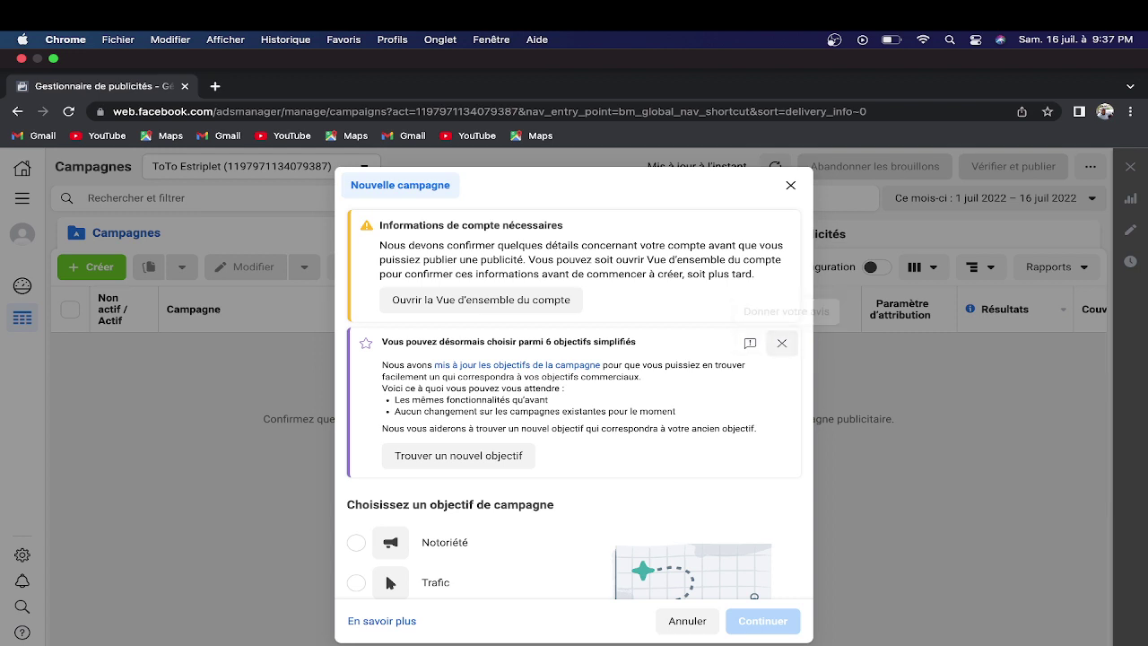
pyautogui.click(782, 343)
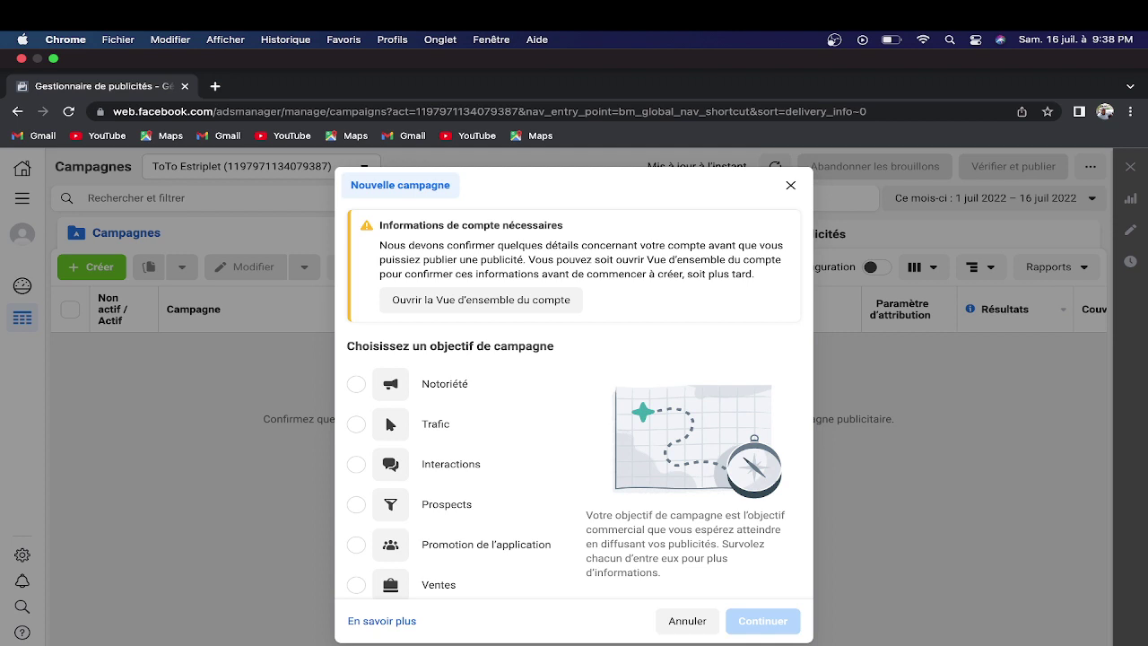
pyautogui.moveTo(457, 384)
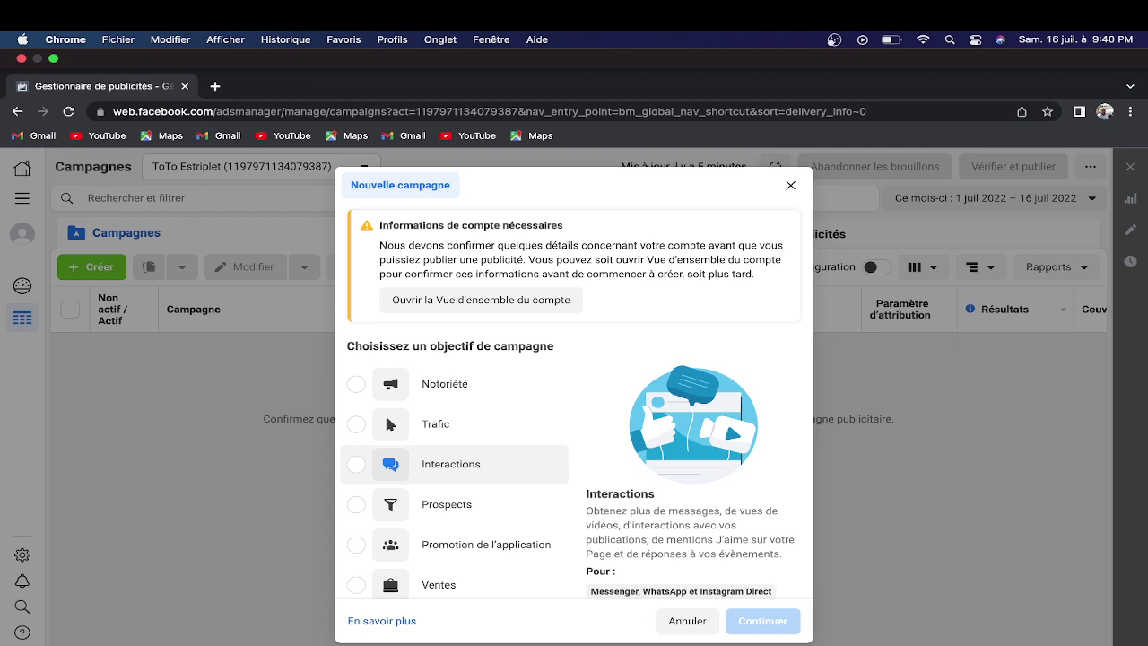
pyautogui.click(448, 464)
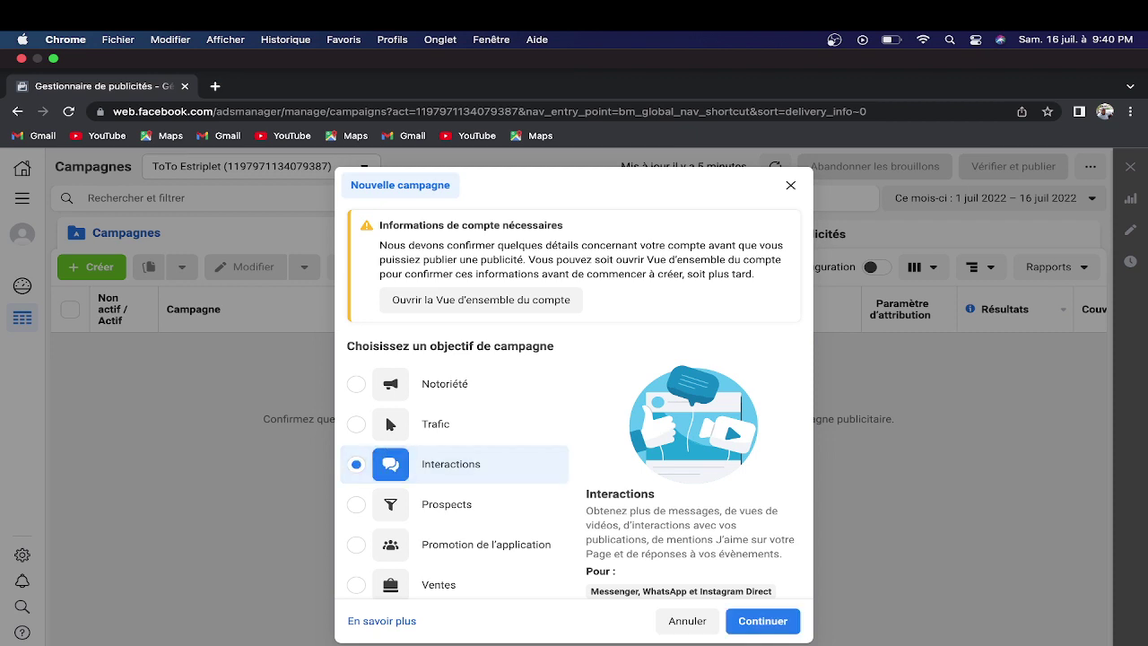
pyautogui.moveTo(585, 494); pyautogui.dragTo(727, 593)
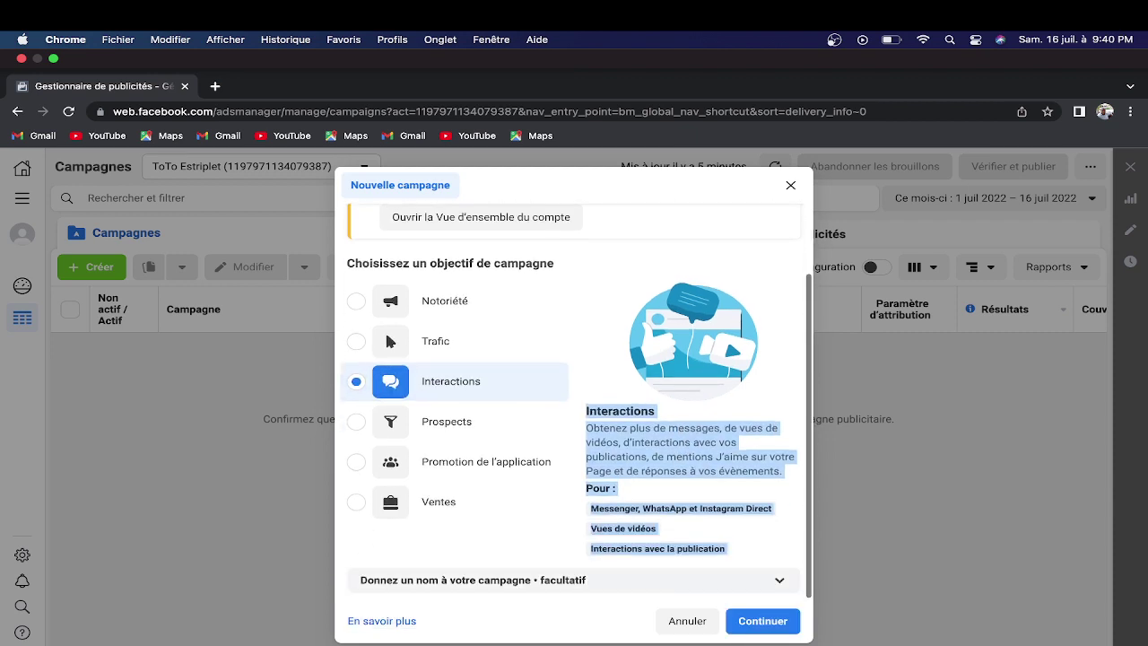
pyautogui.click(727, 594)
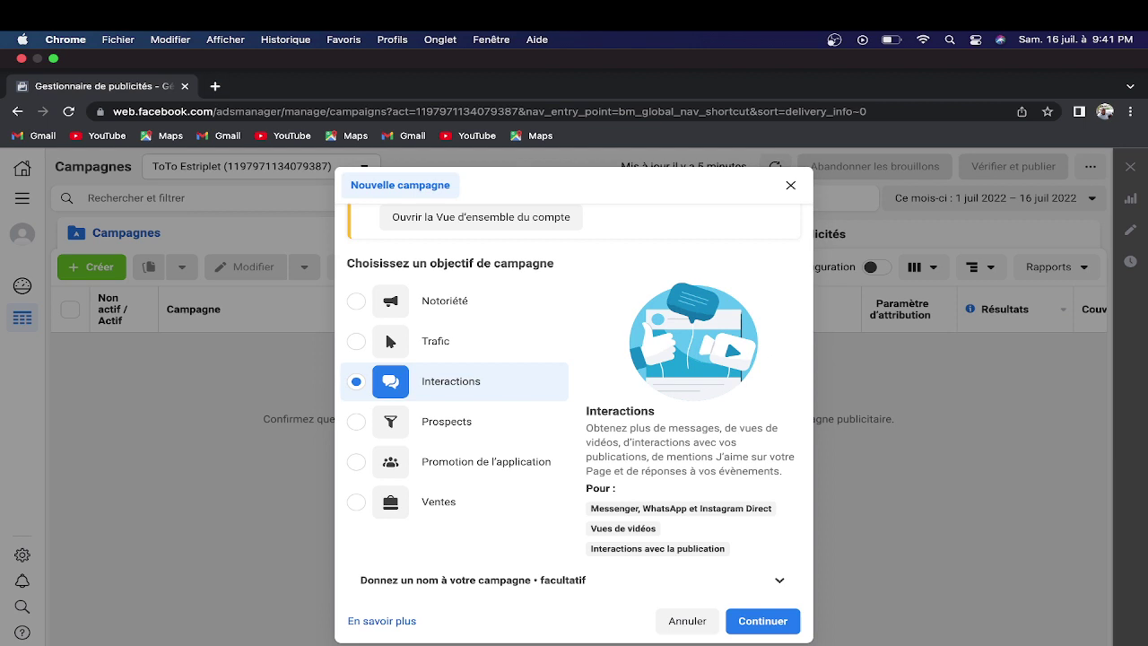
pyautogui.scroll(1, 448, 430)
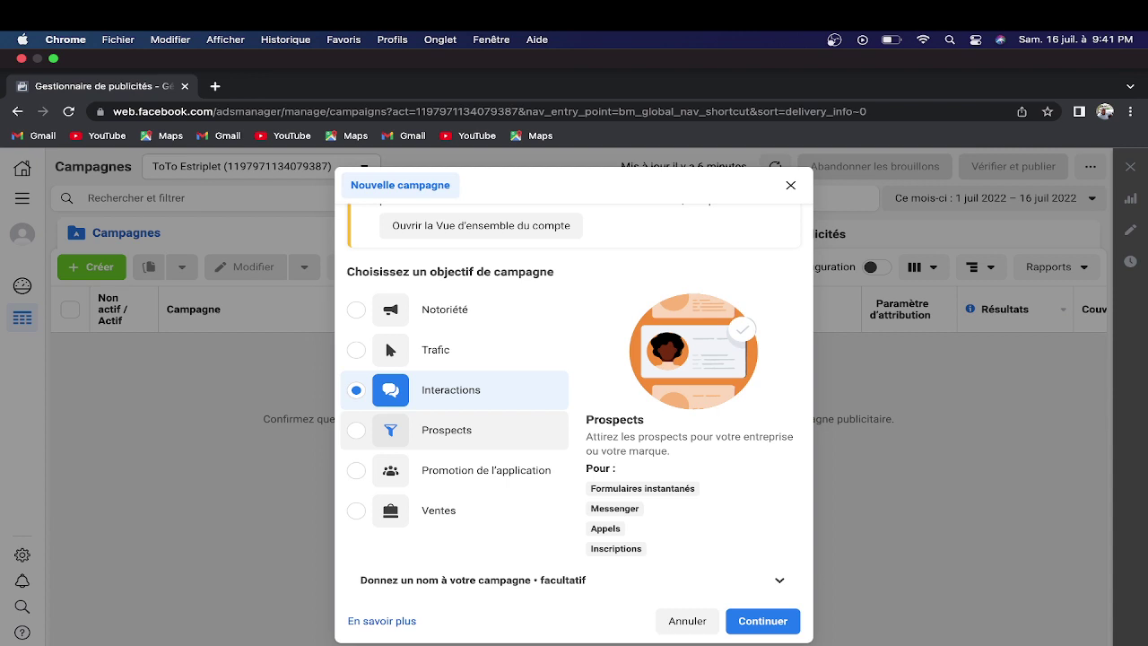
pyautogui.scroll(1, 455, 475)
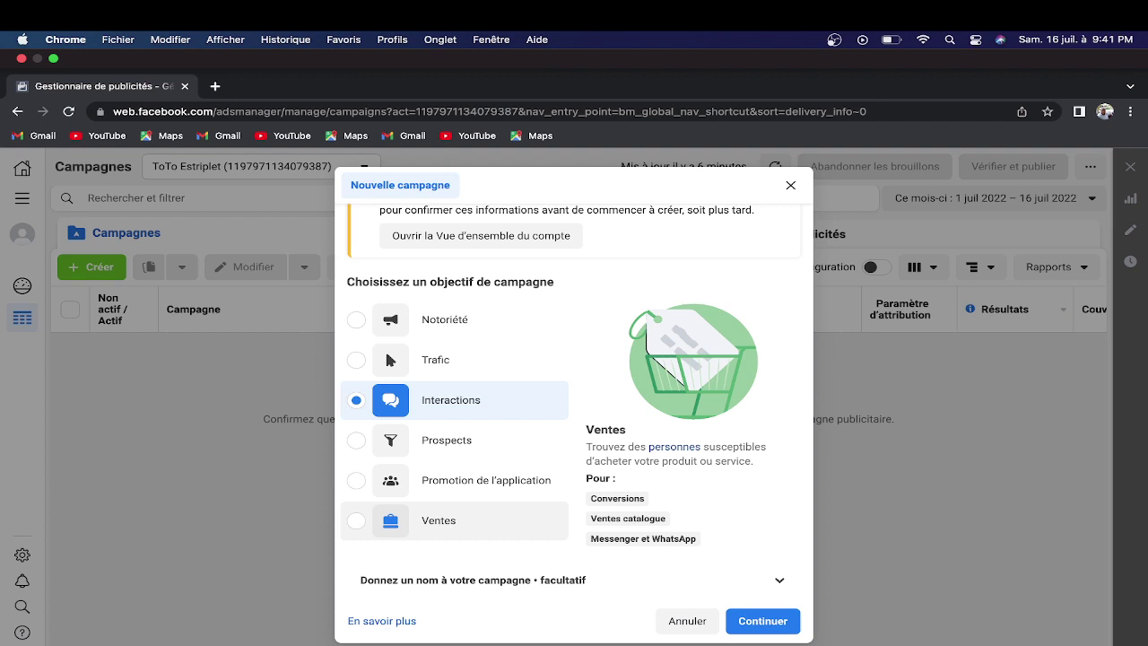
pyautogui.scroll(-1, 567, 380)
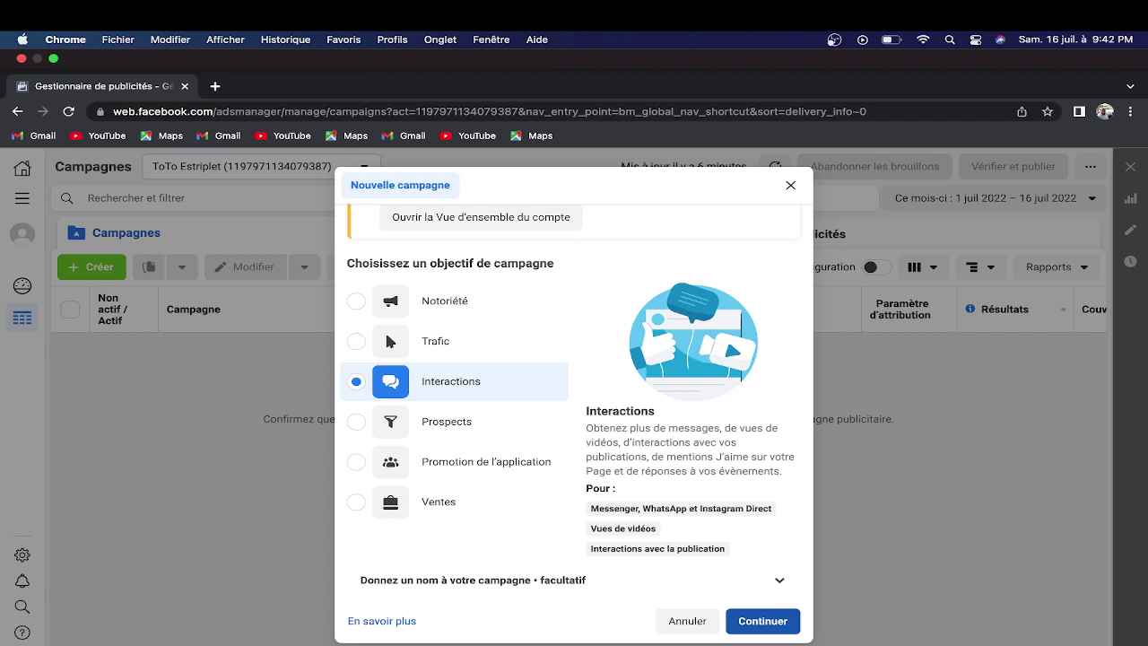
pyautogui.click(763, 621)
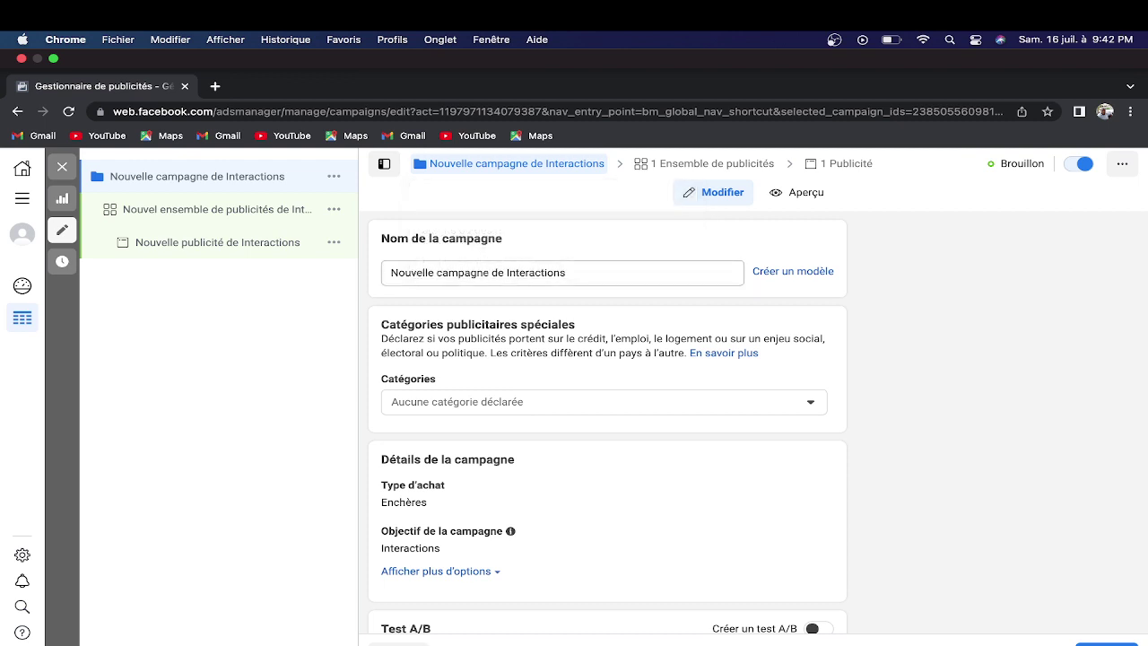
# Step: Shorten the campaign name to "N"
pyautogui.click(566, 273)
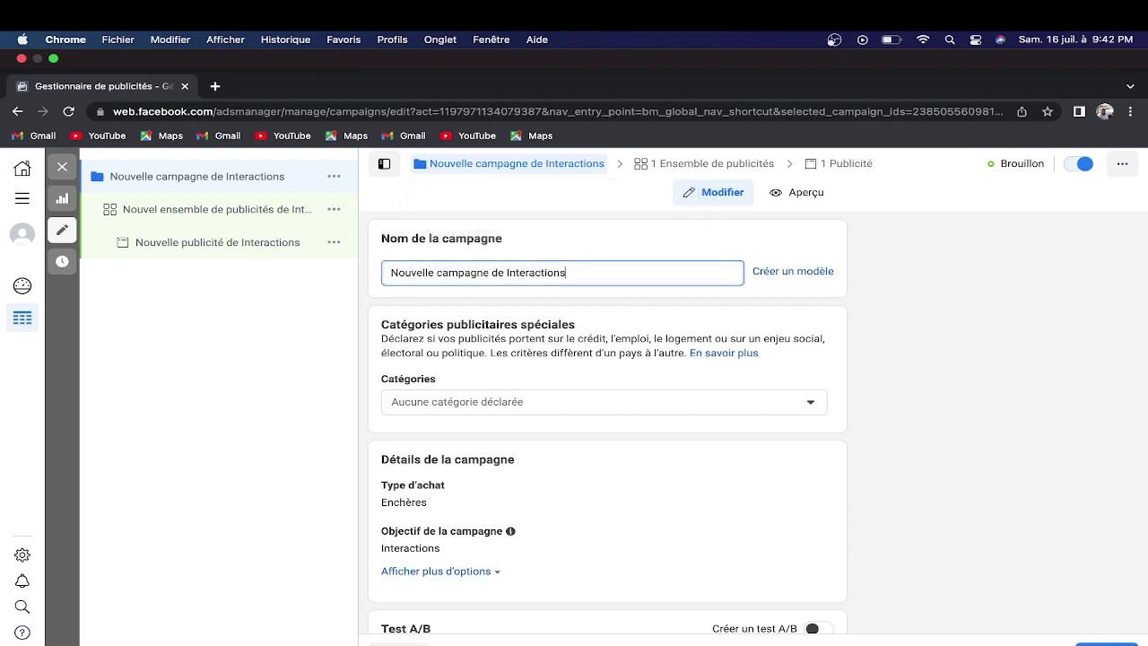
pyautogui.press('BackSpace')
pyautogui.press('BackSpace')
pyautogui.press('BackSpace')
pyautogui.press('BackSpace')
pyautogui.press('BackSpace')
pyautogui.press('BackSpace')
pyautogui.press('BackSpace')
pyautogui.press('BackSpace')
pyautogui.press('BackSpace')
pyautogui.press('BackSpace')
pyautogui.press('BackSpace')
pyautogui.press('BackSpace')
pyautogui.press('BackSpace')
pyautogui.press('BackSpace')
pyautogui.press('BackSpace')
pyautogui.press('BackSpace')
pyautogui.press('BackSpace')
pyautogui.press('BackSpace')
pyautogui.press('BackSpace')
pyautogui.press('BackSpace')
pyautogui.press('BackSpace')
pyautogui.press('BackSpace')
pyautogui.press('BackSpace')
pyautogui.press('BackSpace')
pyautogui.press('BackSpace')
pyautogui.press('BackSpace')
pyautogui.press('BackSpace')
pyautogui.press('BackSpace')
pyautogui.press('BackSpace')
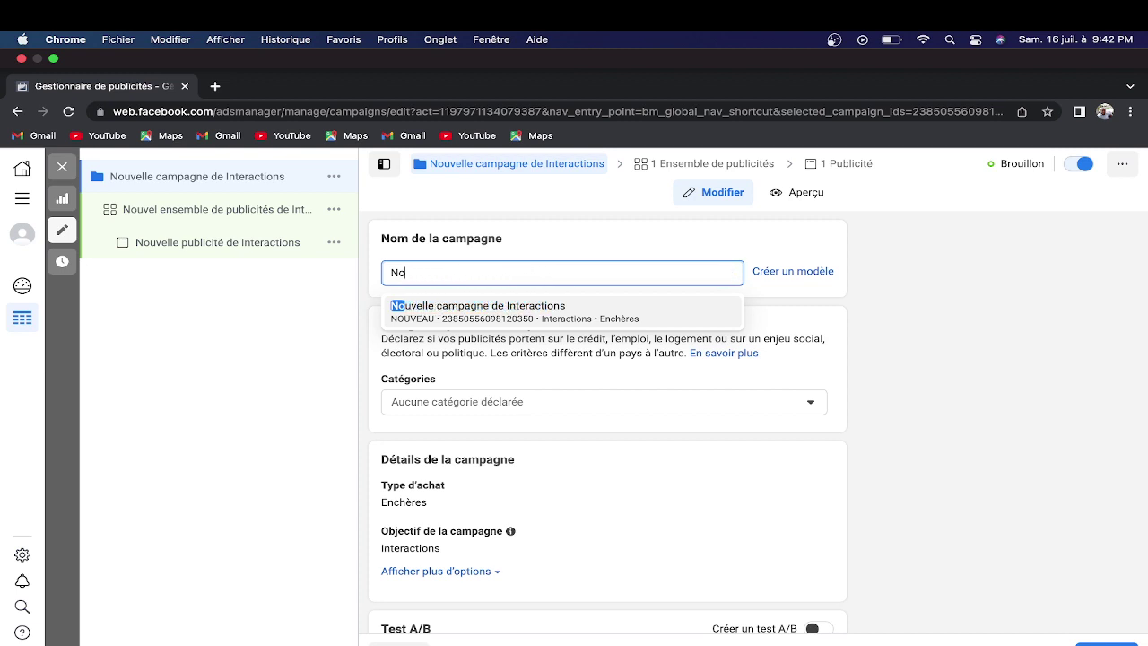
pyautogui.press('BackSpace')
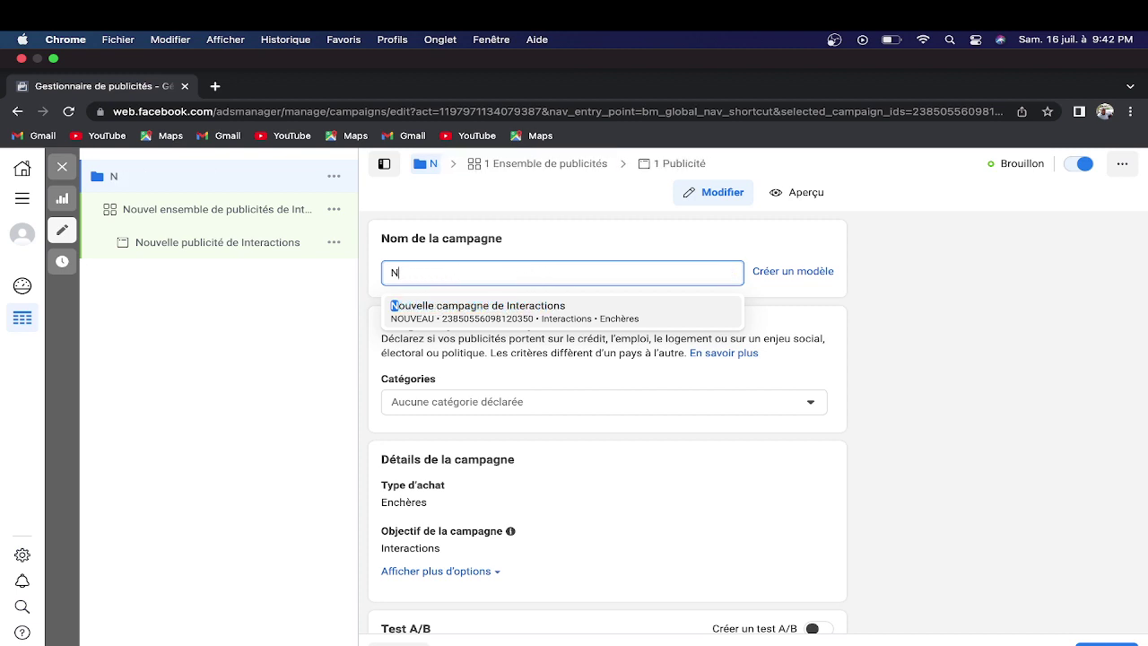
pyautogui.press('Escape')
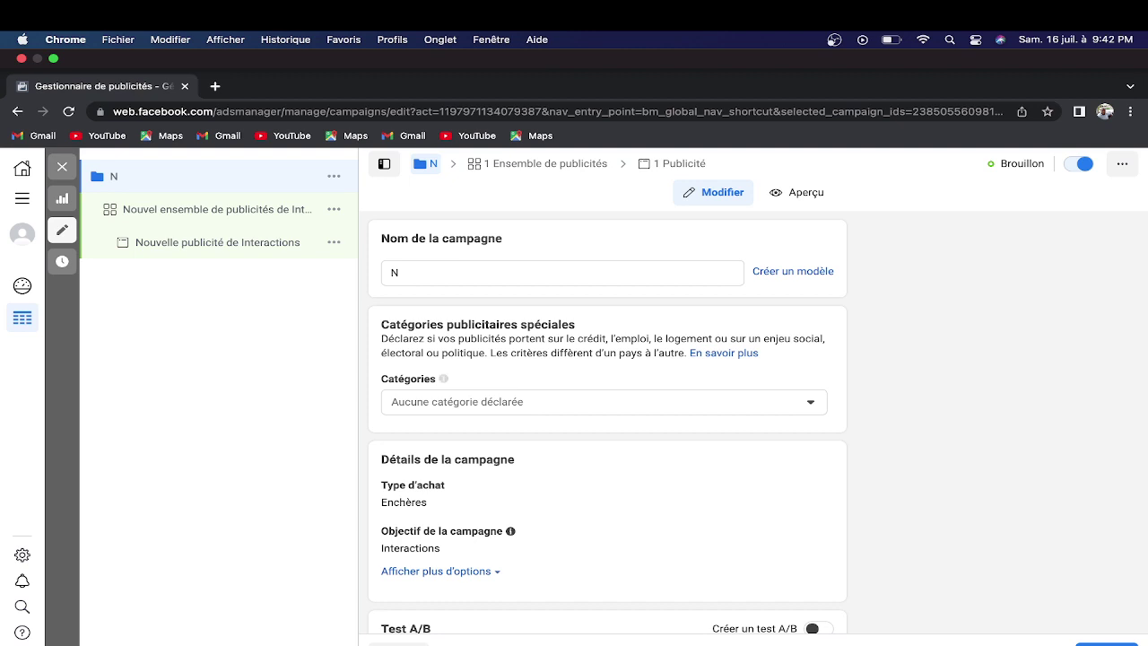
# Step: Review the campaign's categories, A/B test and budget optimisation settings, and open its ad set for editing
pyautogui.moveTo(382, 375); pyautogui.dragTo(762, 639)
pyautogui.click(762, 628)
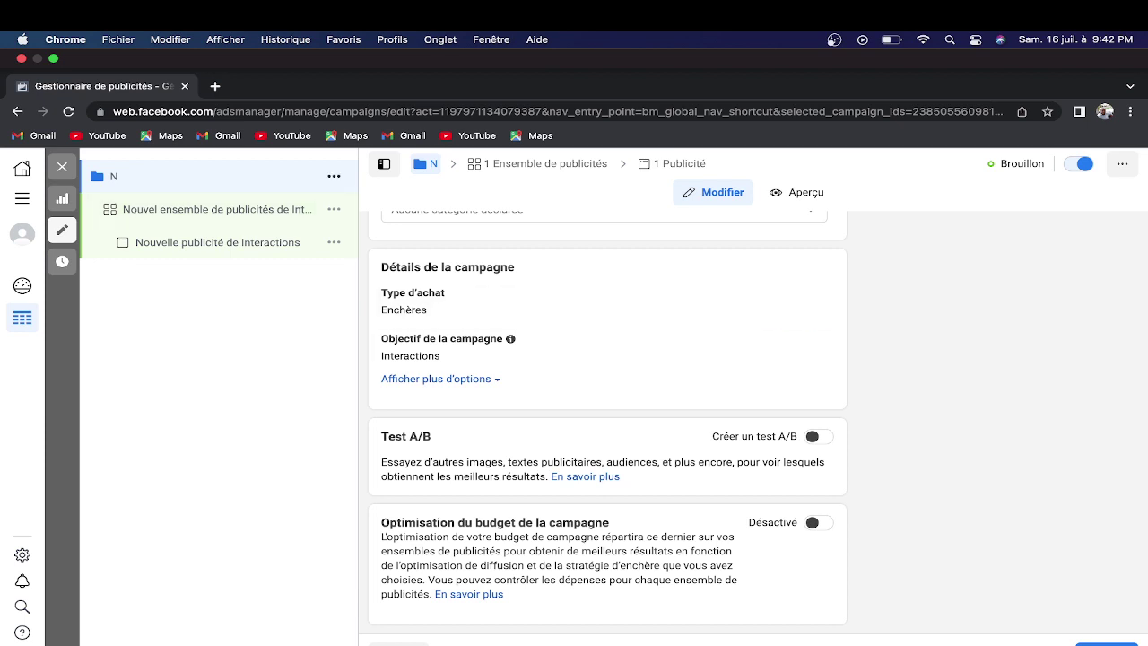
pyautogui.click(134, 209)
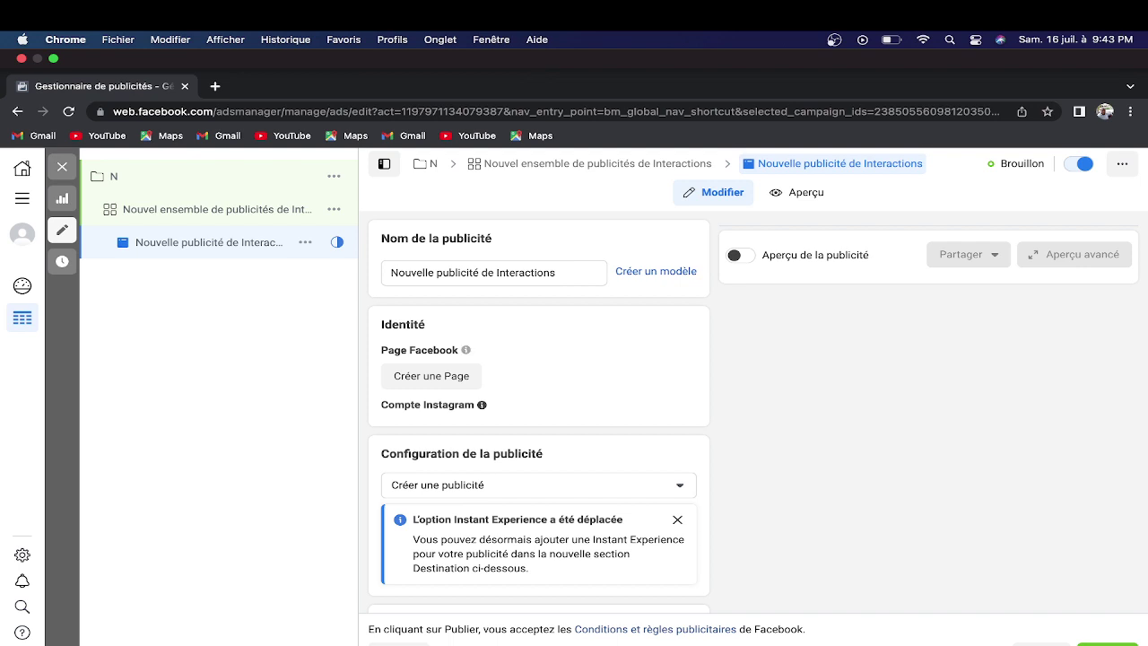
pyautogui.click(134, 209)
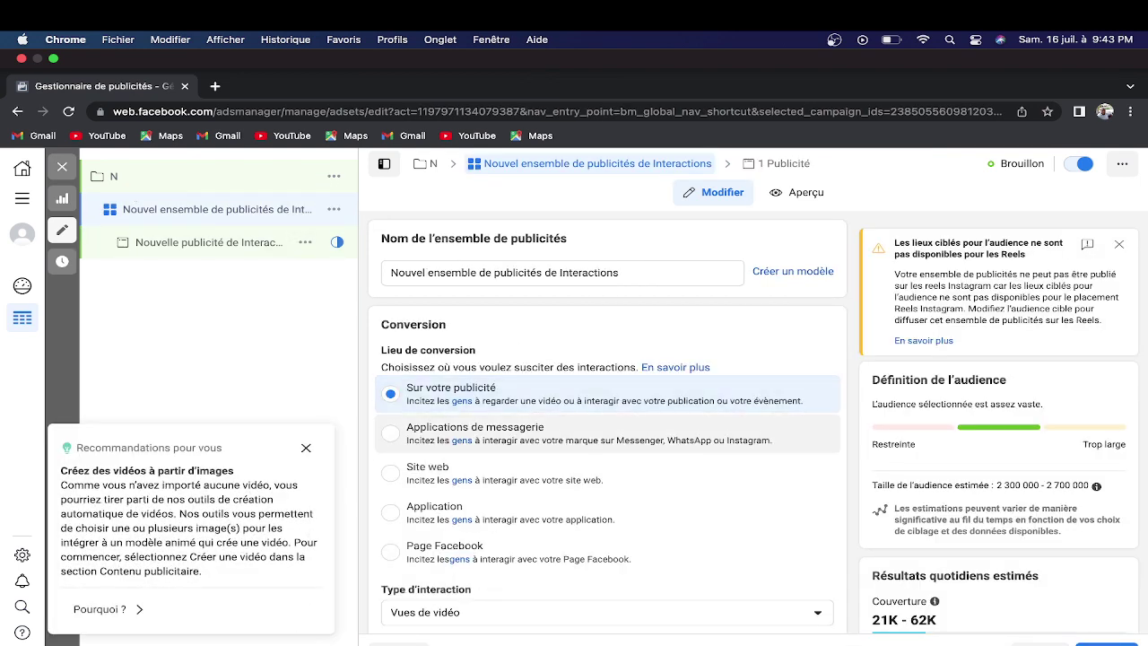
# Step: Consult the help article linked from "gens" under Sur votre publicité, and close it along with the video recommendation card
pyautogui.click(463, 401)
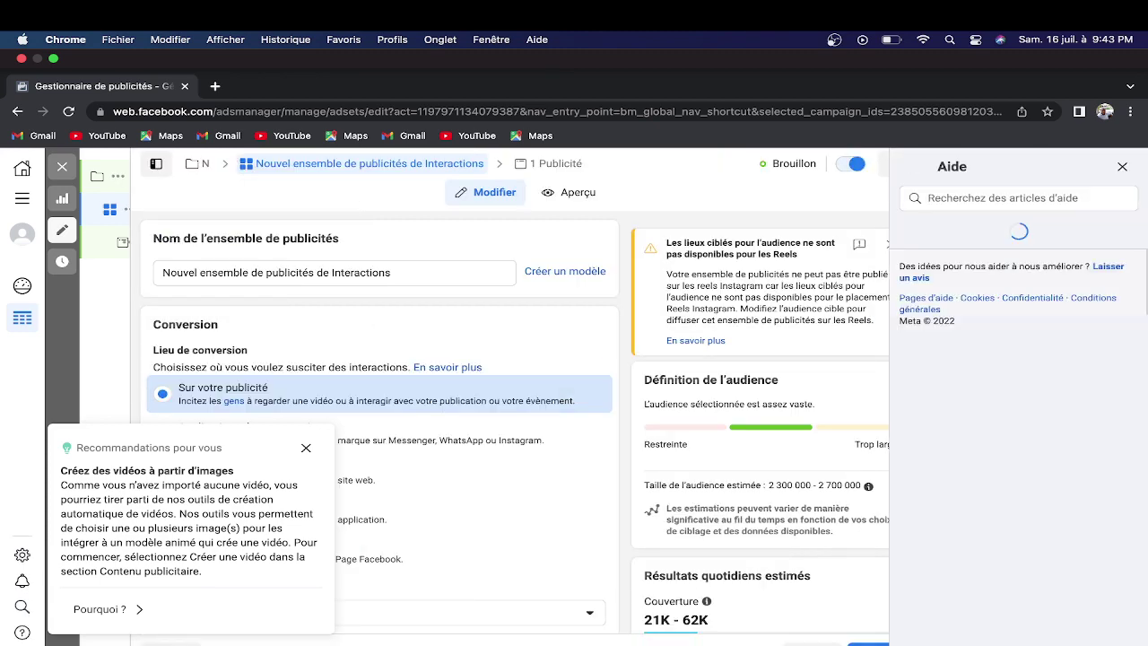
pyautogui.moveTo(110, 179)
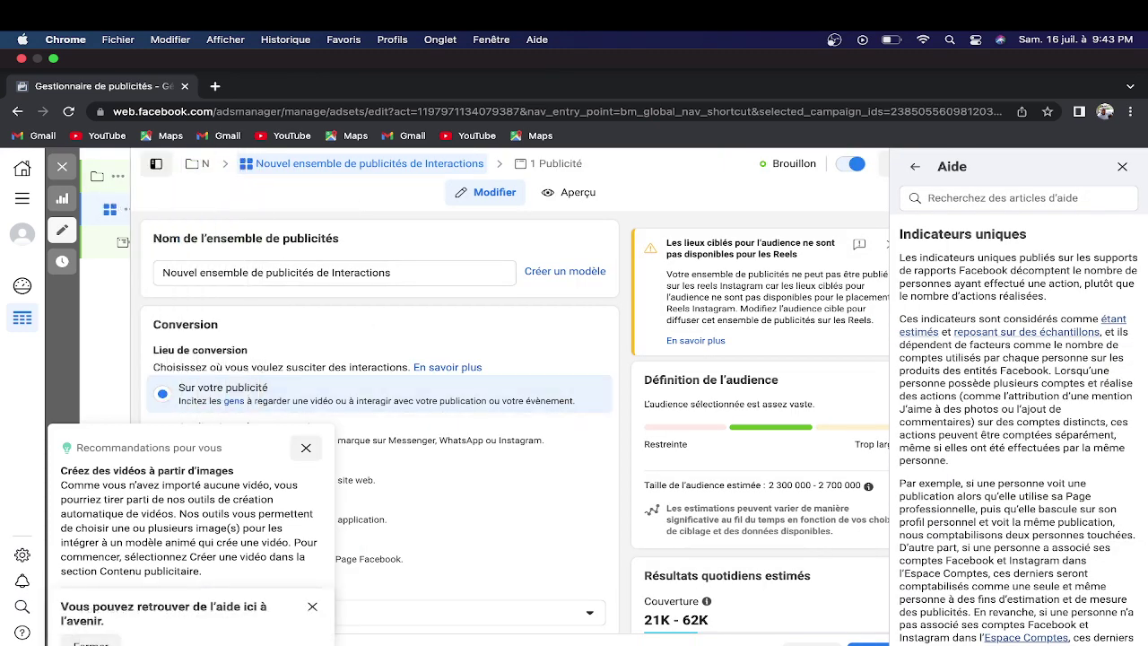
pyautogui.click(306, 447)
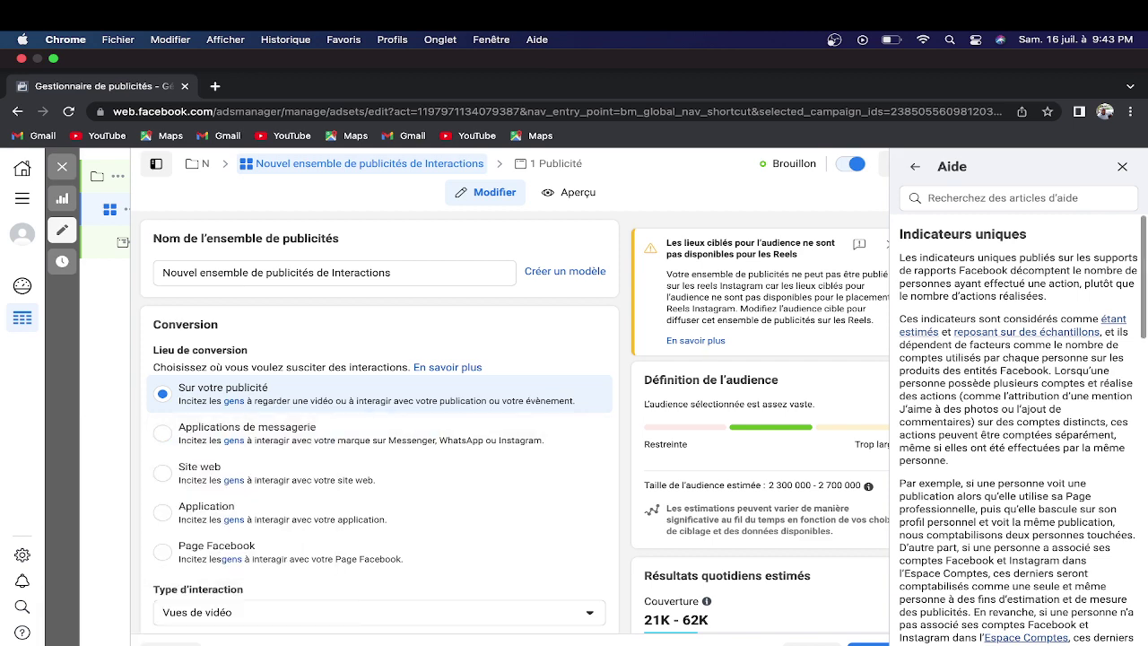
pyautogui.click(1122, 166)
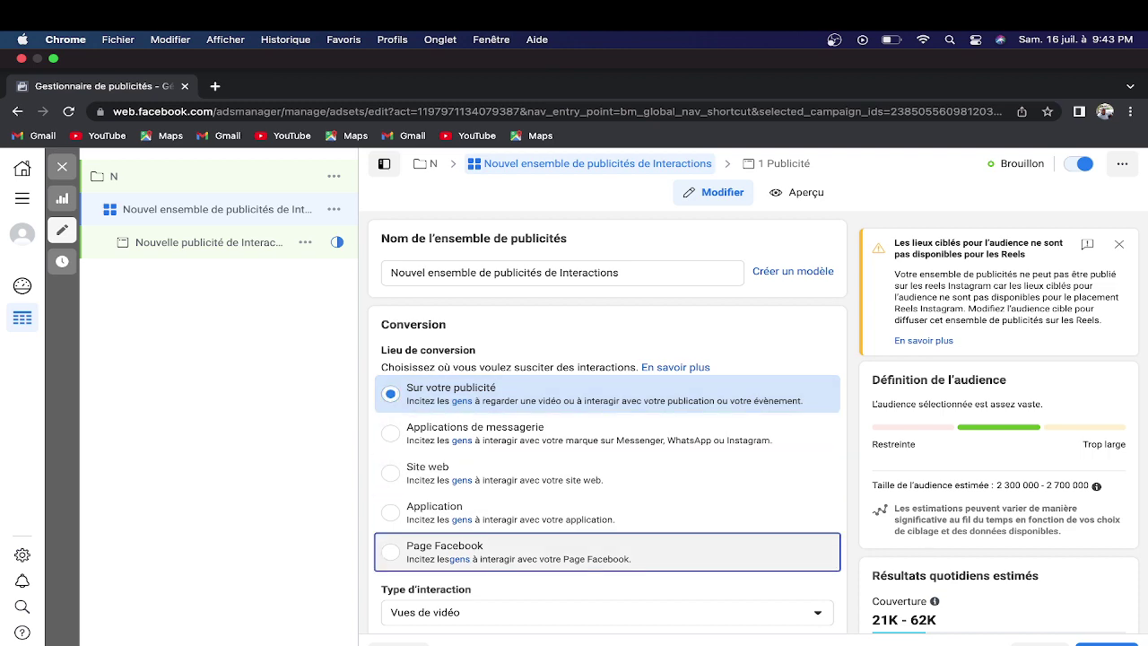
# Step: Examine the ad set's interaction type, budget and schedule, audience, saved audiences, advanced targeting and placement options
pyautogui.scroll(-2, 607, 422)
pyautogui.scroll(-5, 607, 422)
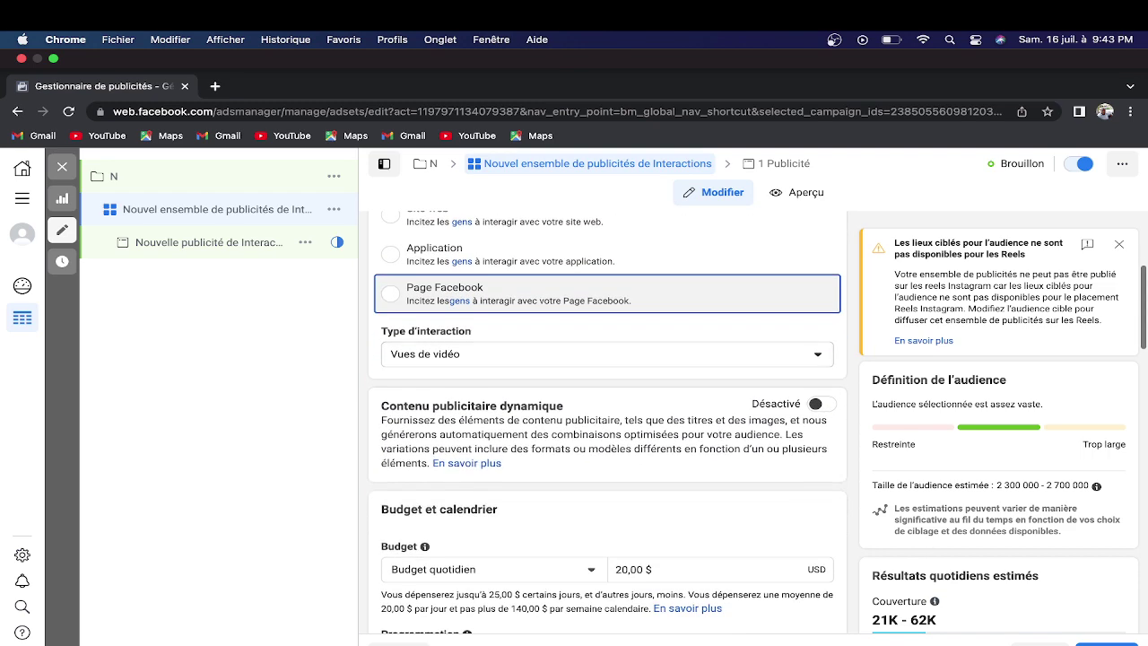
pyautogui.scroll(-2, 607, 422)
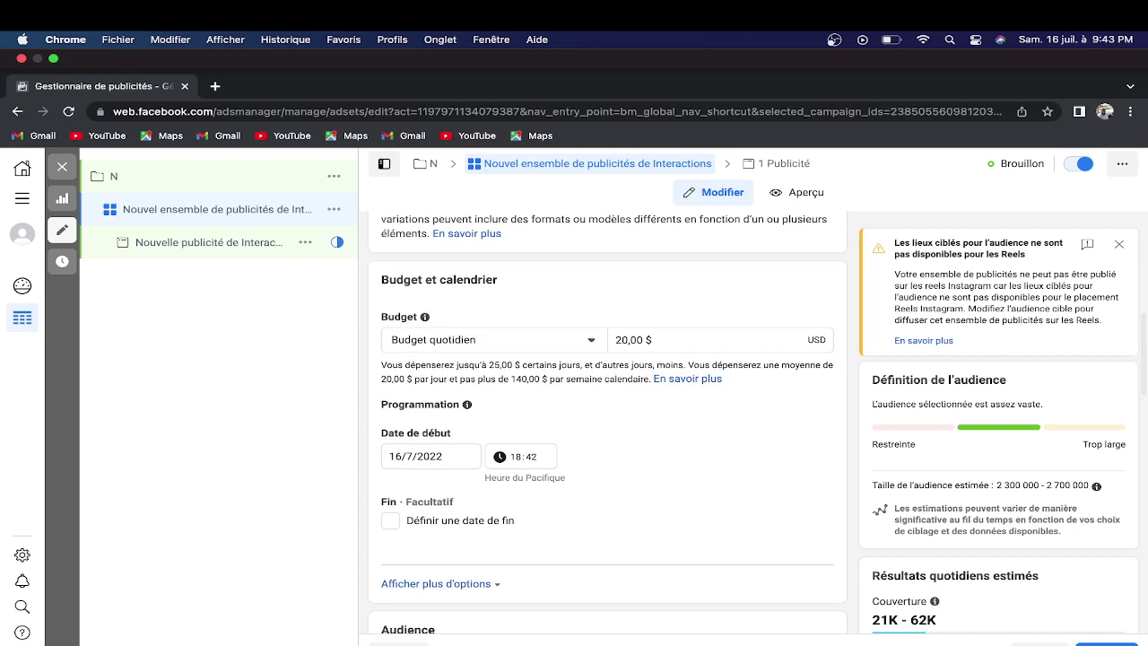
pyautogui.scroll(-1, 607, 422)
pyautogui.scroll(-1, 607, 422)
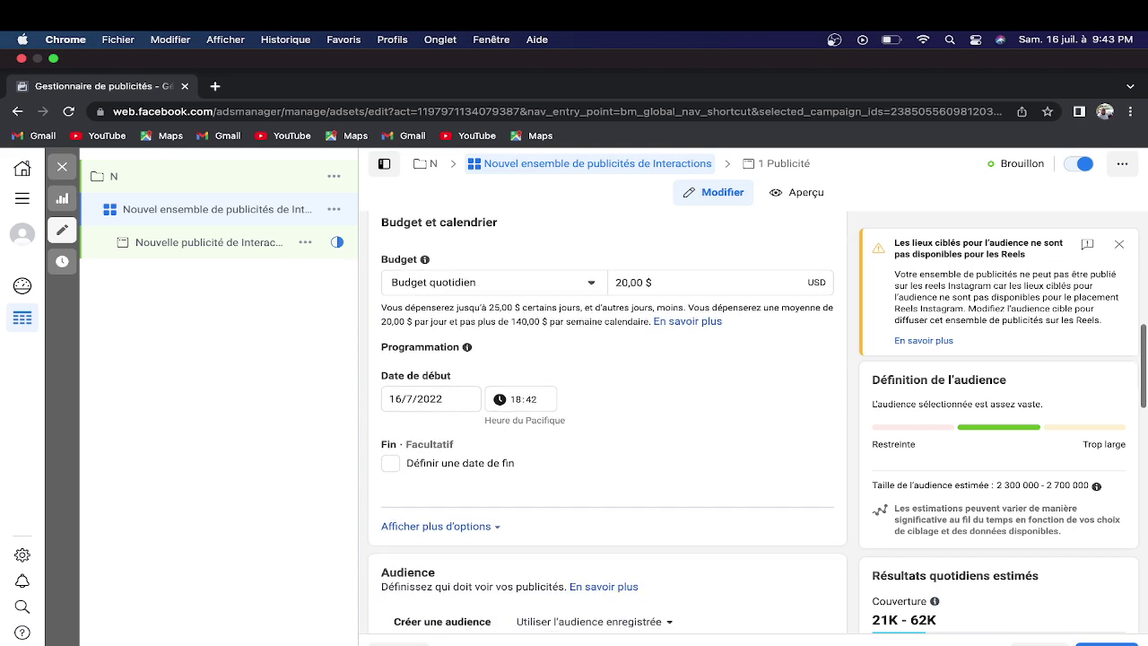
pyautogui.scroll(-4, 608, 422)
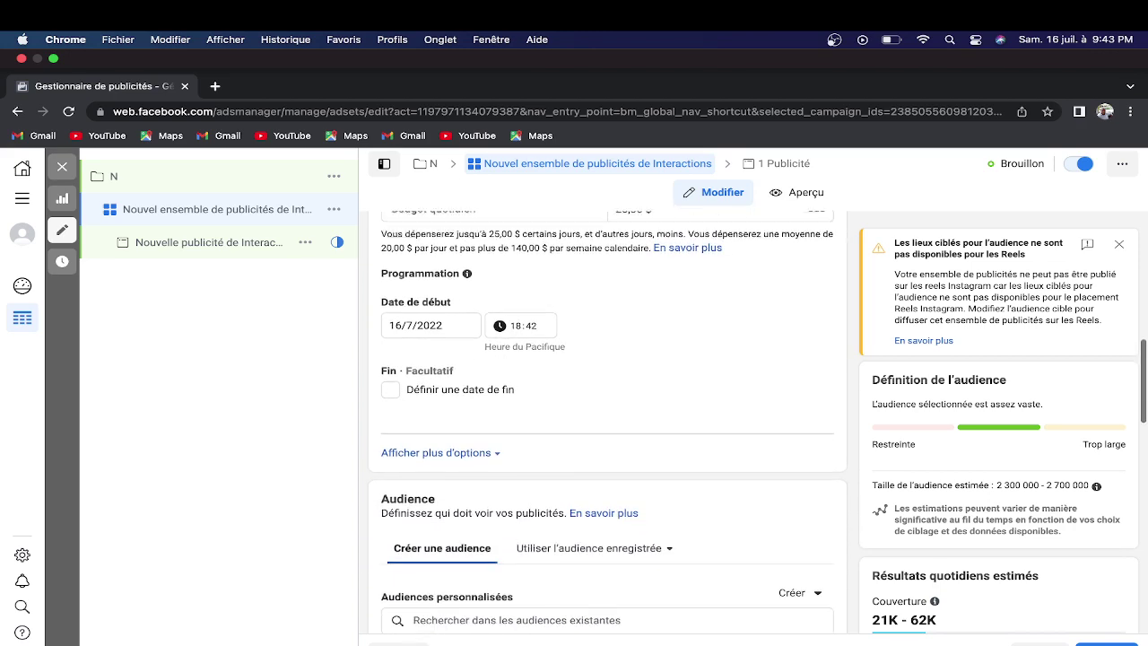
pyautogui.scroll(-3, 607, 421)
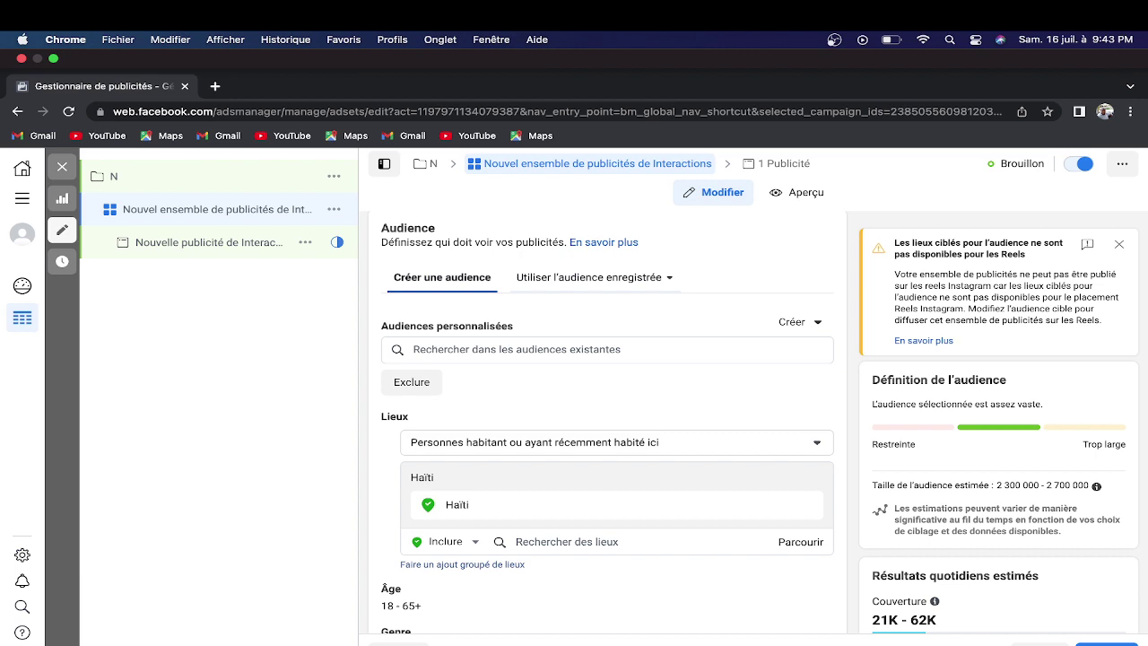
pyautogui.click(592, 278)
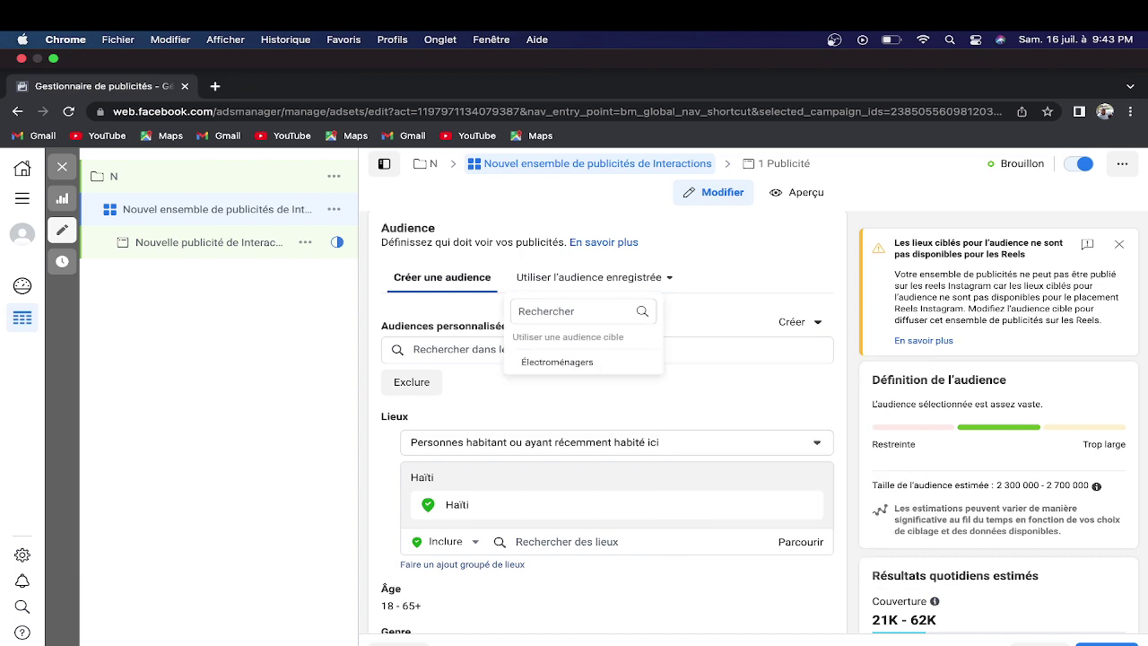
pyautogui.press('Escape')
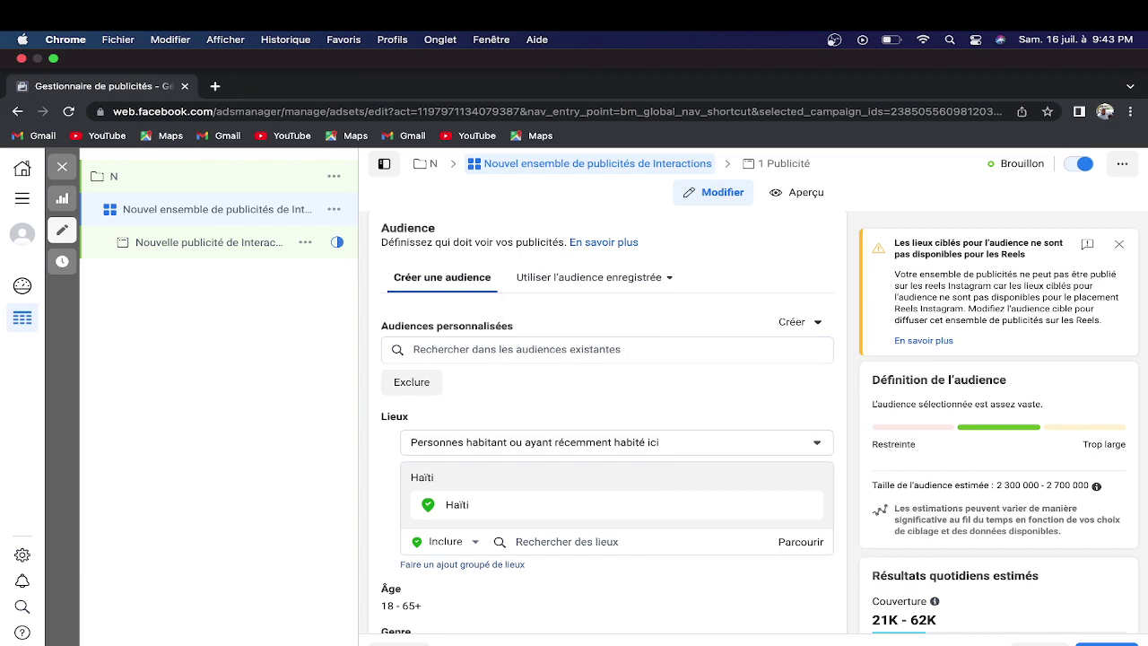
pyautogui.scroll(-3, 606, 421)
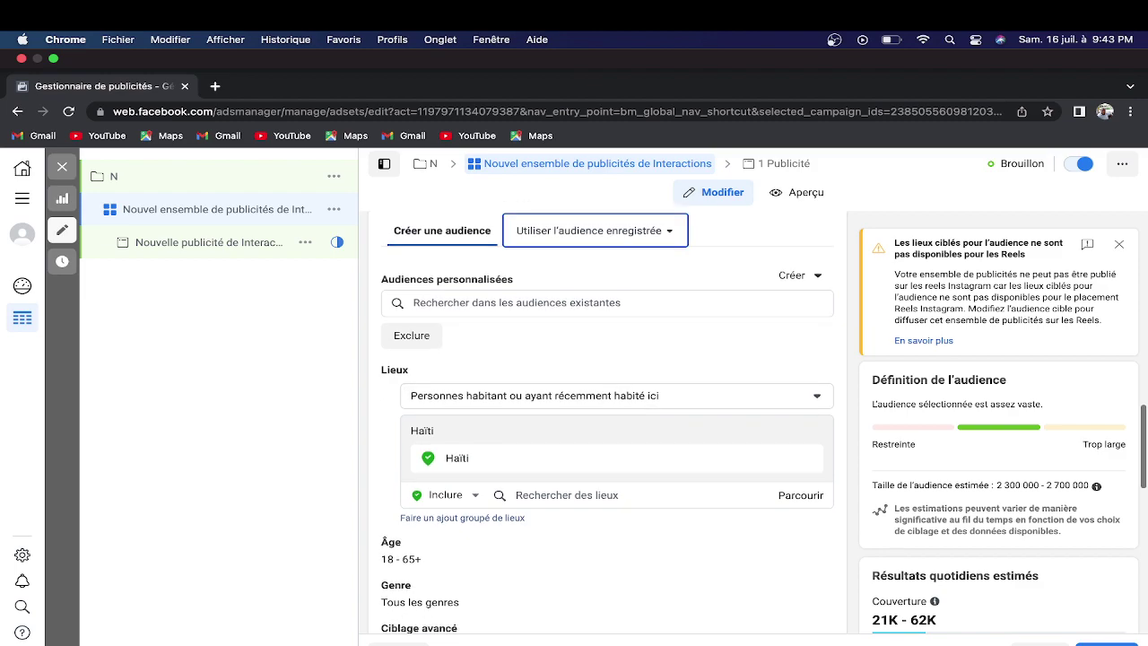
pyautogui.scroll(-7, 606, 422)
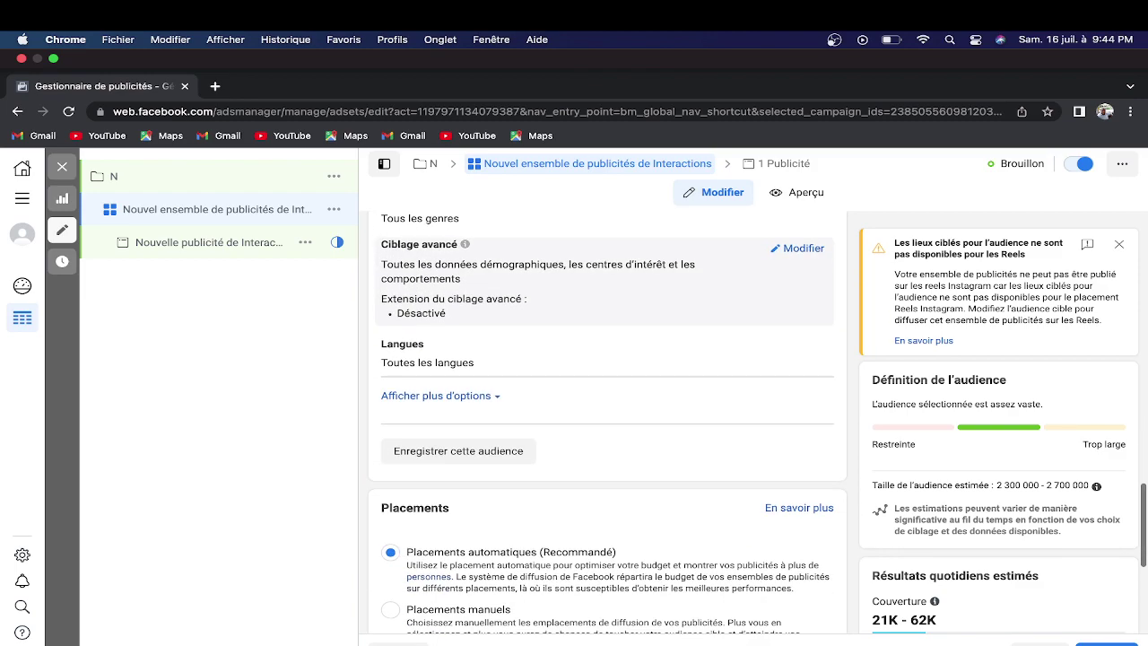
# Step: Review the ad set's placement and optimisation settings, and go back and forth between the ad, ad set and campaign levels
pyautogui.scroll(-5, 607, 422)
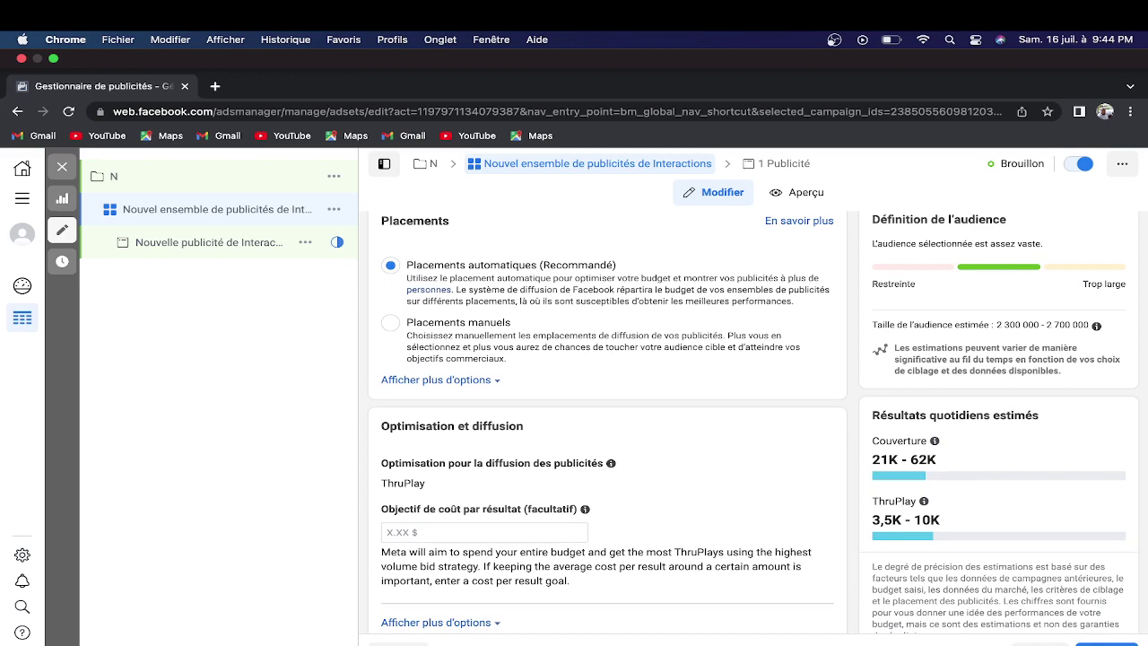
pyautogui.scroll(-2, 606, 422)
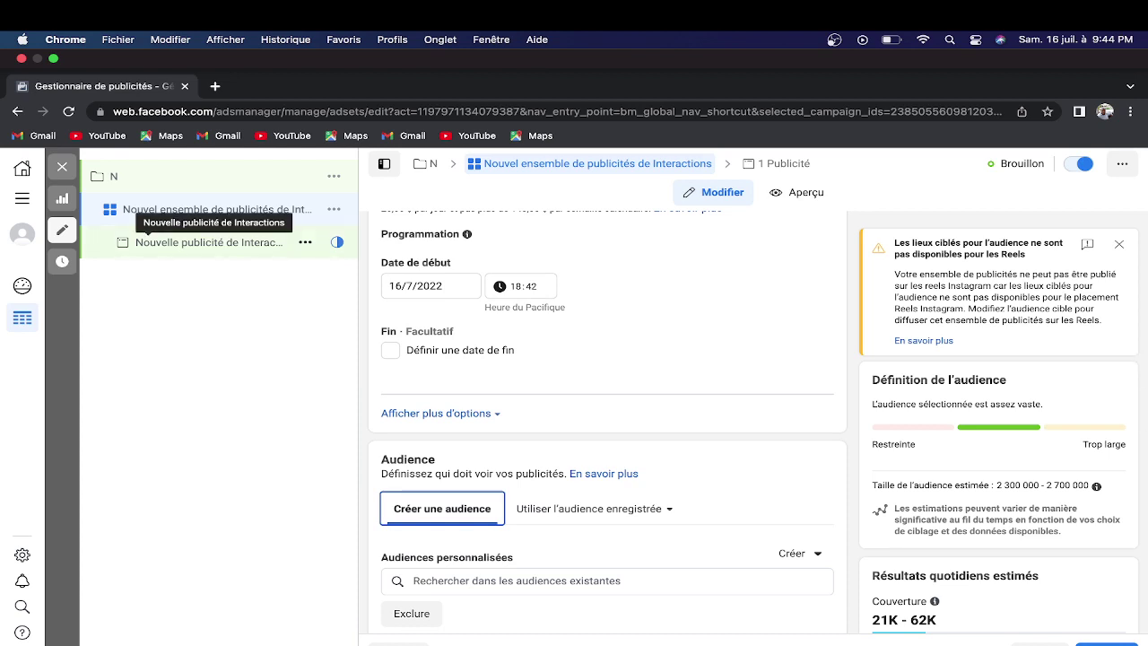
pyautogui.click(209, 242)
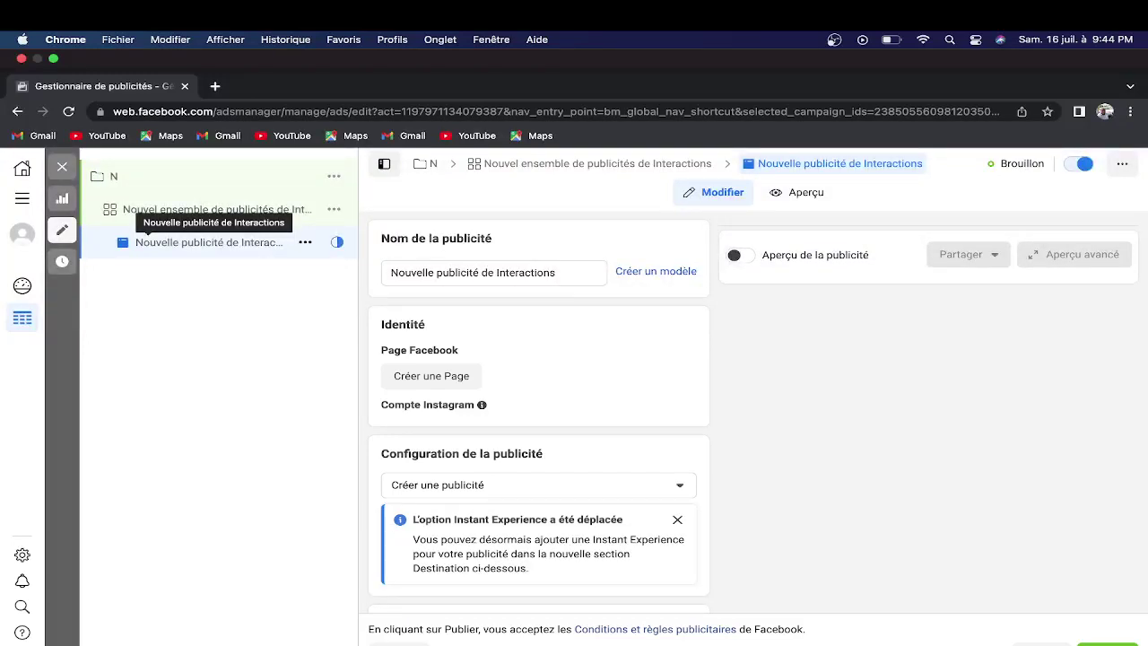
pyautogui.click(134, 209)
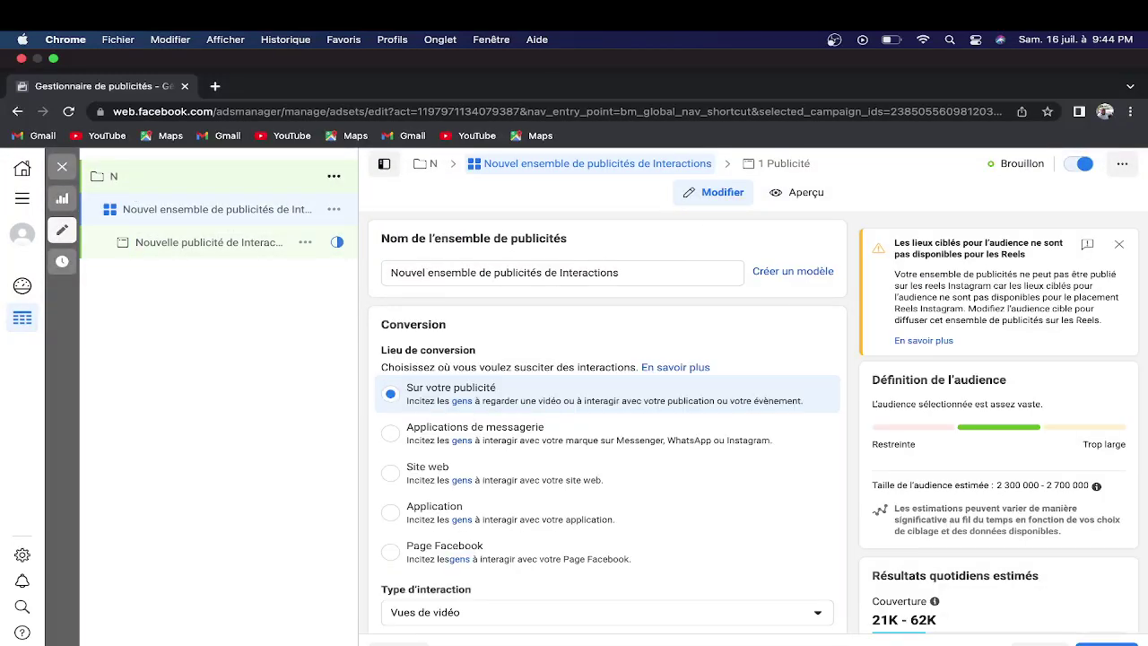
pyautogui.click(114, 176)
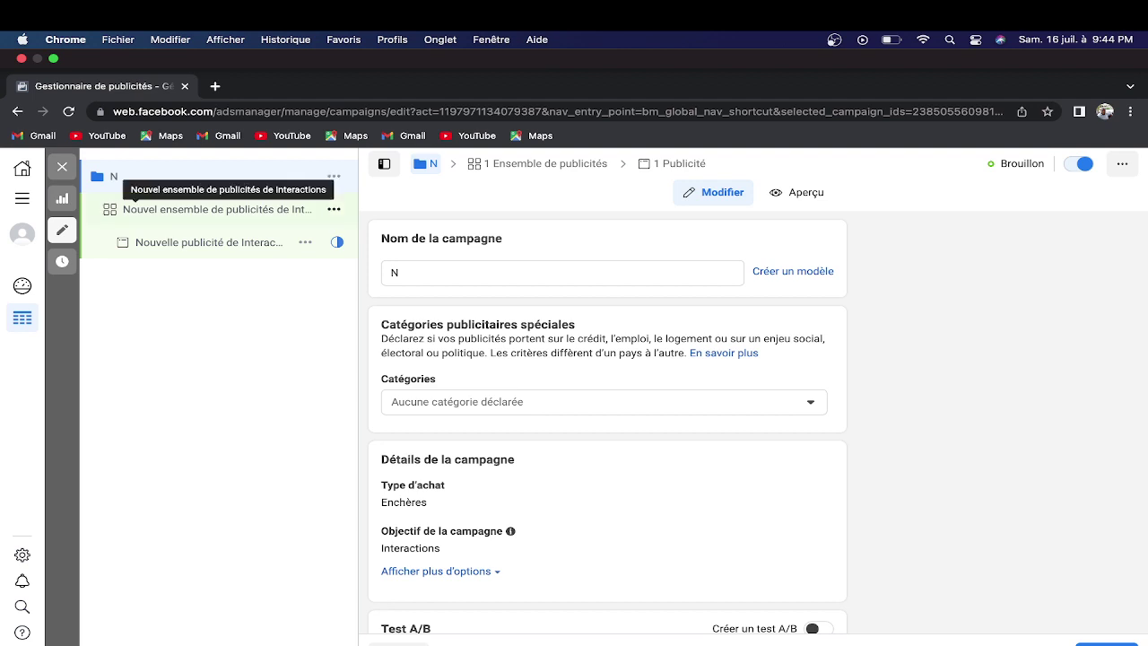
pyautogui.click(134, 207)
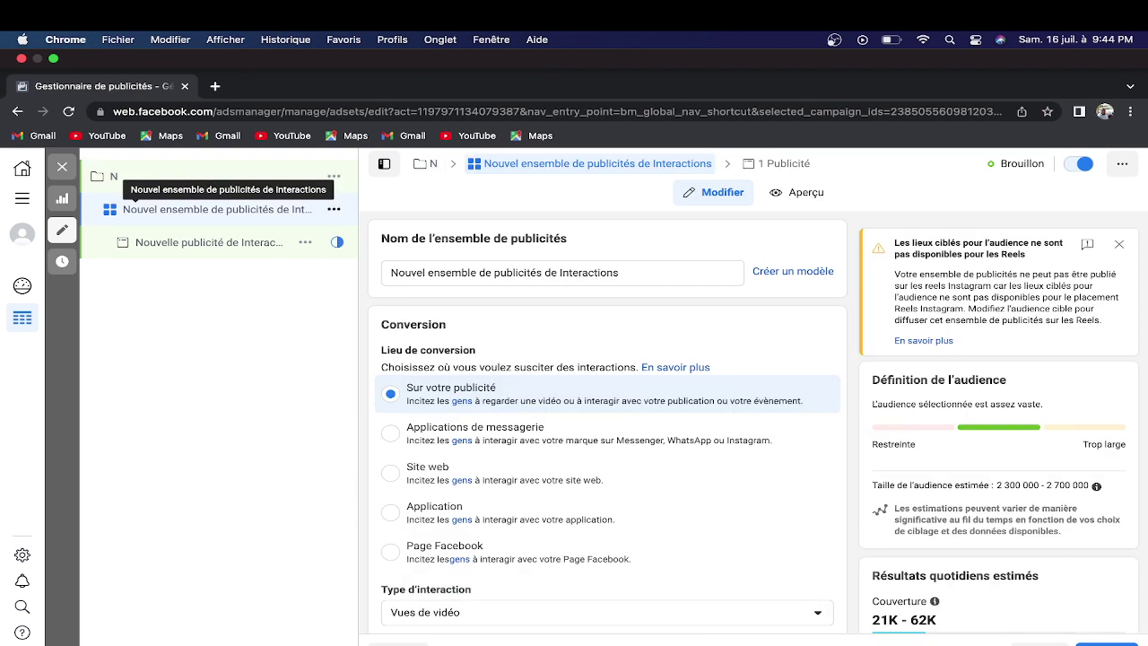
# Step: Open the ad Nouvelle publicité de Interactions and examine its setup, content, primary text, destination, languages and tracking sections
pyautogui.click(148, 240)
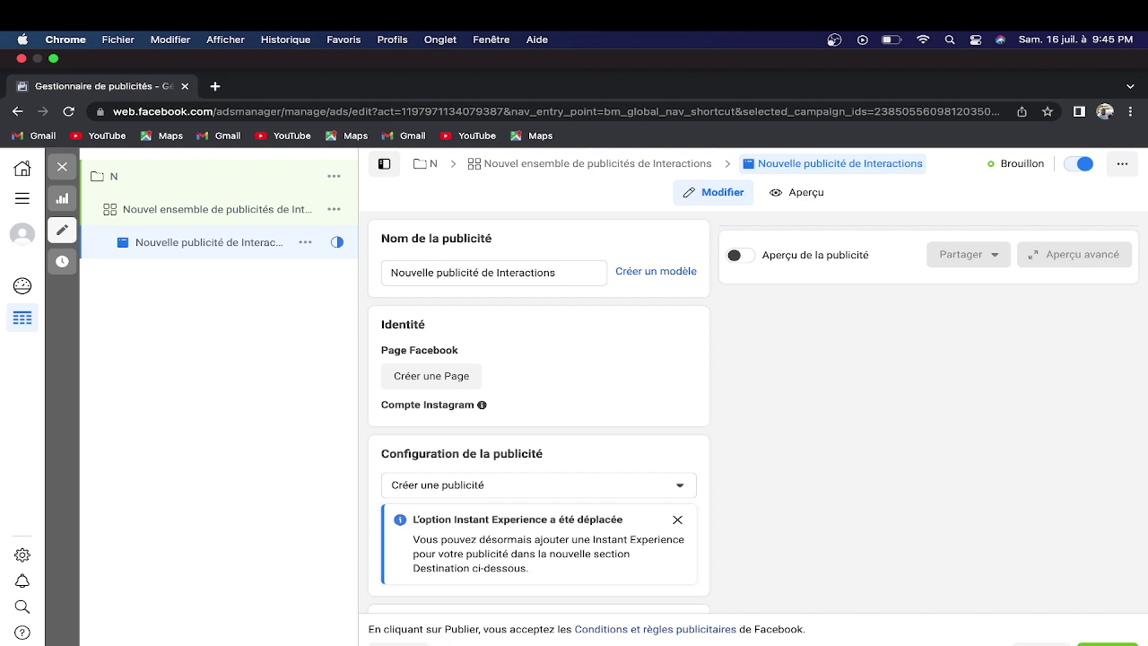
pyautogui.moveTo(381, 453); pyautogui.dragTo(536, 574)
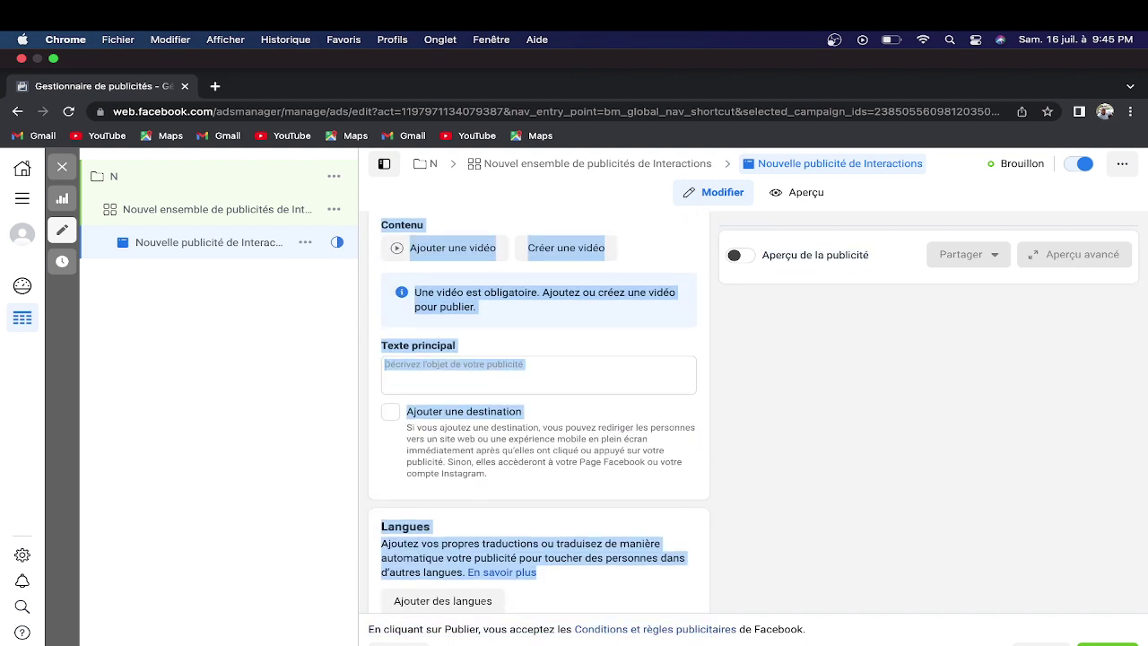
pyautogui.click(537, 574)
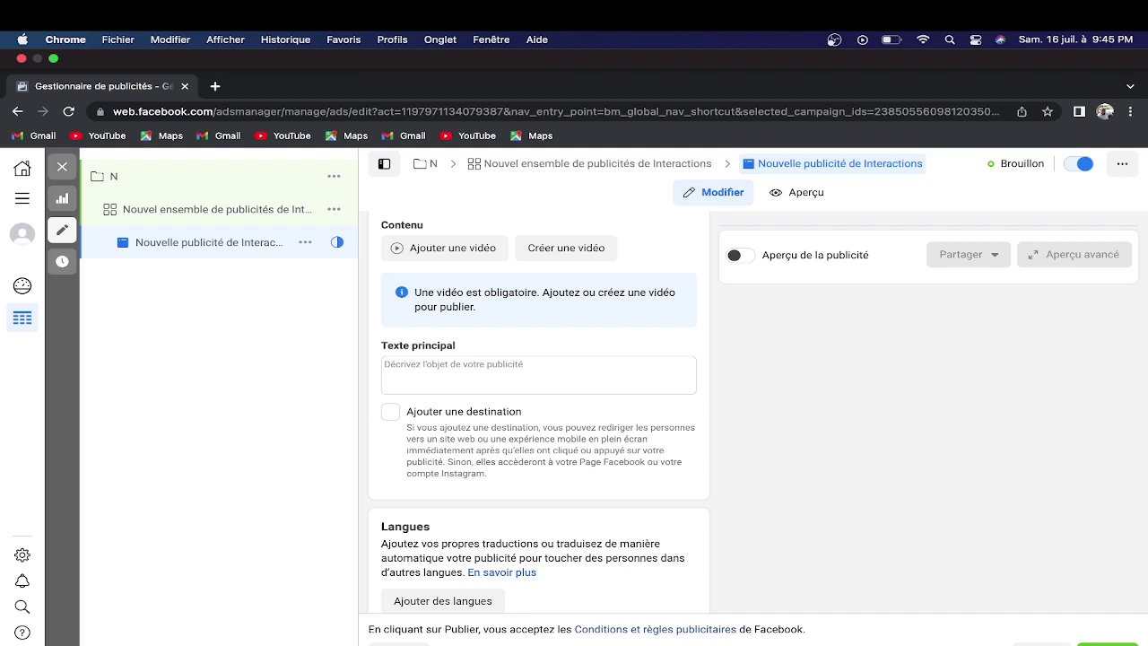
pyautogui.moveTo(381, 527); pyautogui.dragTo(653, 629)
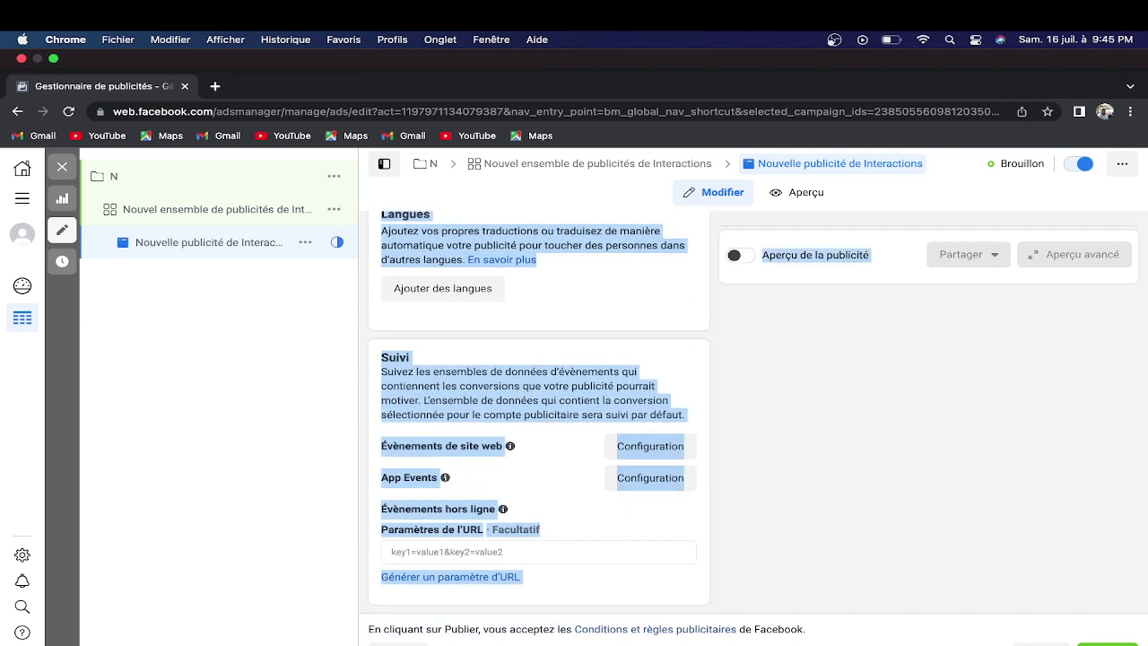
pyautogui.click(653, 619)
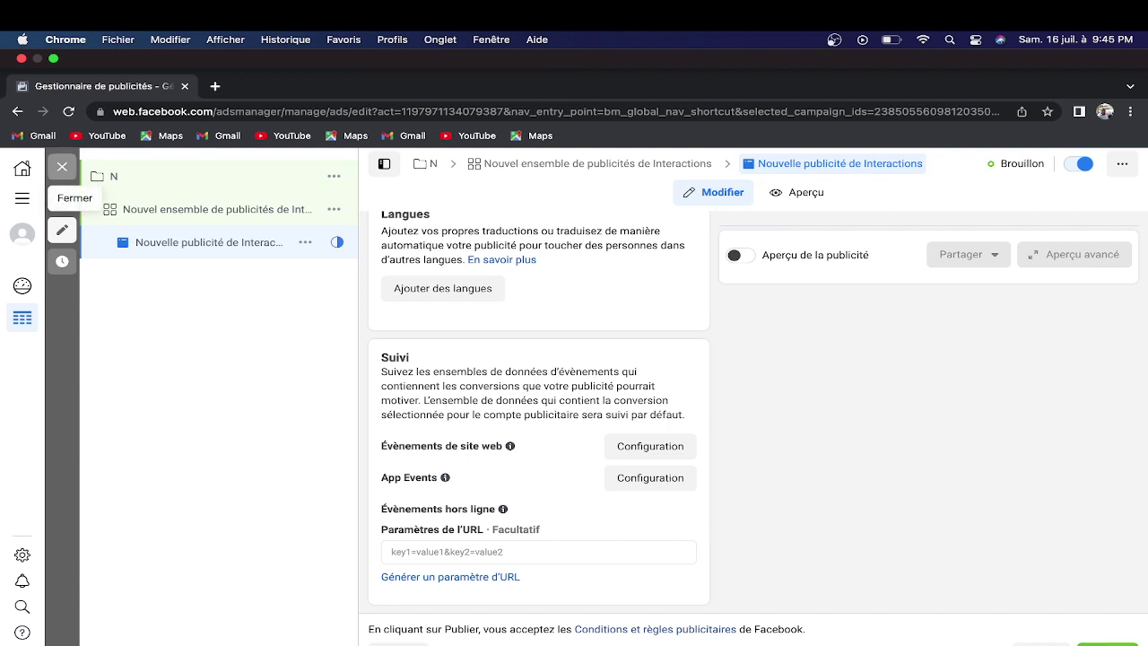
# Step: Close the ad editor without publishing the draft items
pyautogui.click(62, 166)
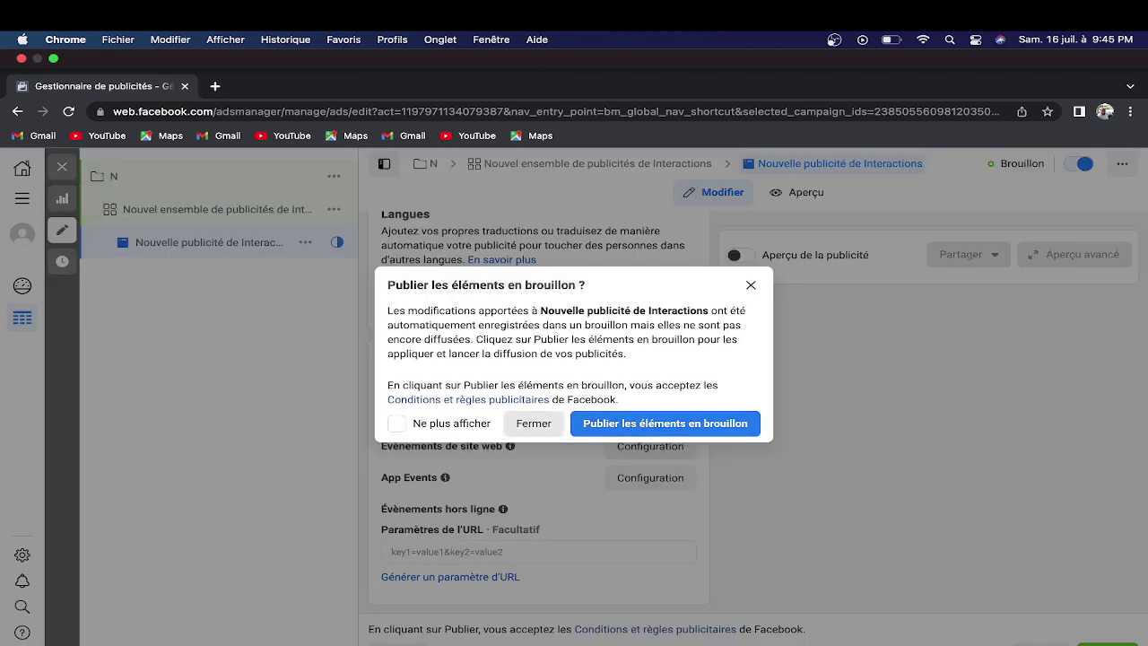
pyautogui.click(534, 423)
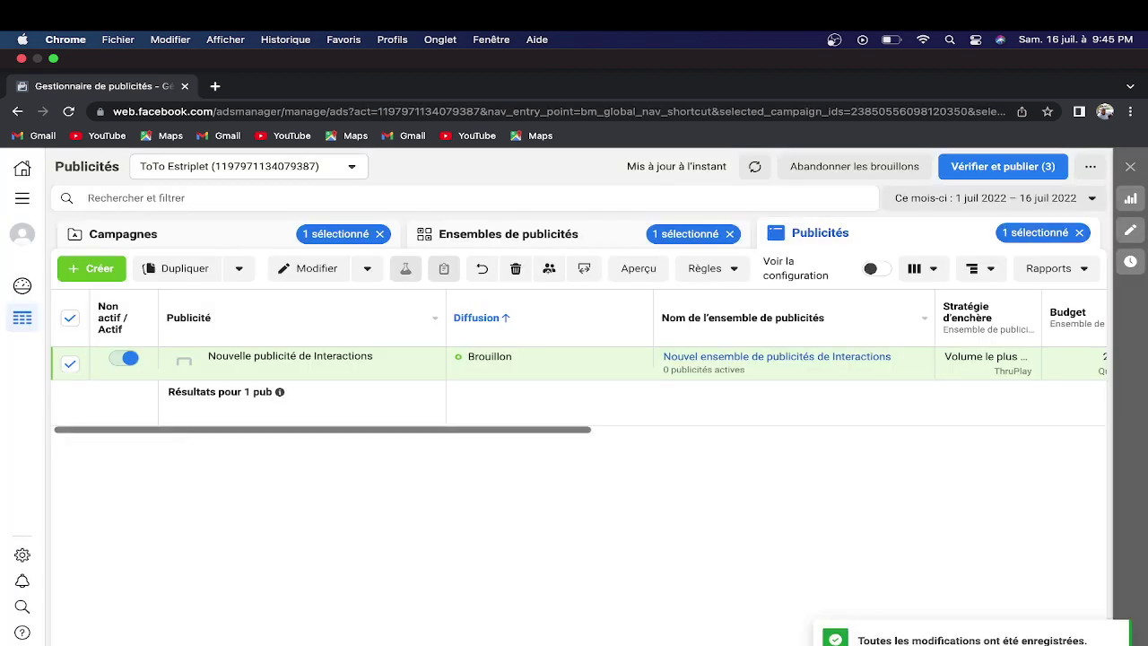